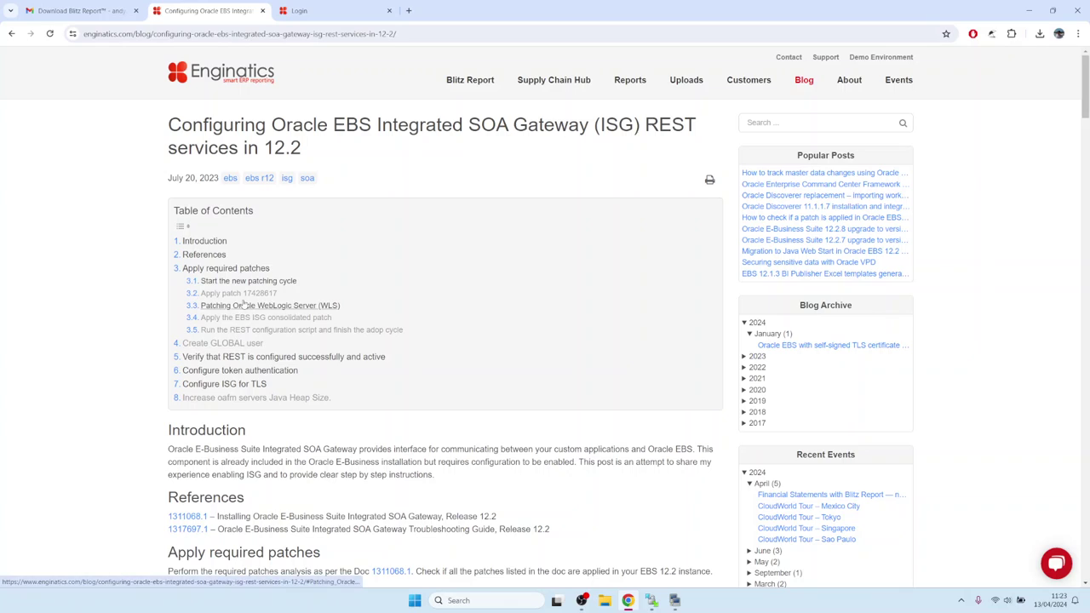
# Read the Apply patch 17428617 ISG setup steps, then return to the guide's Installation section
pyautogui.click(244, 294)
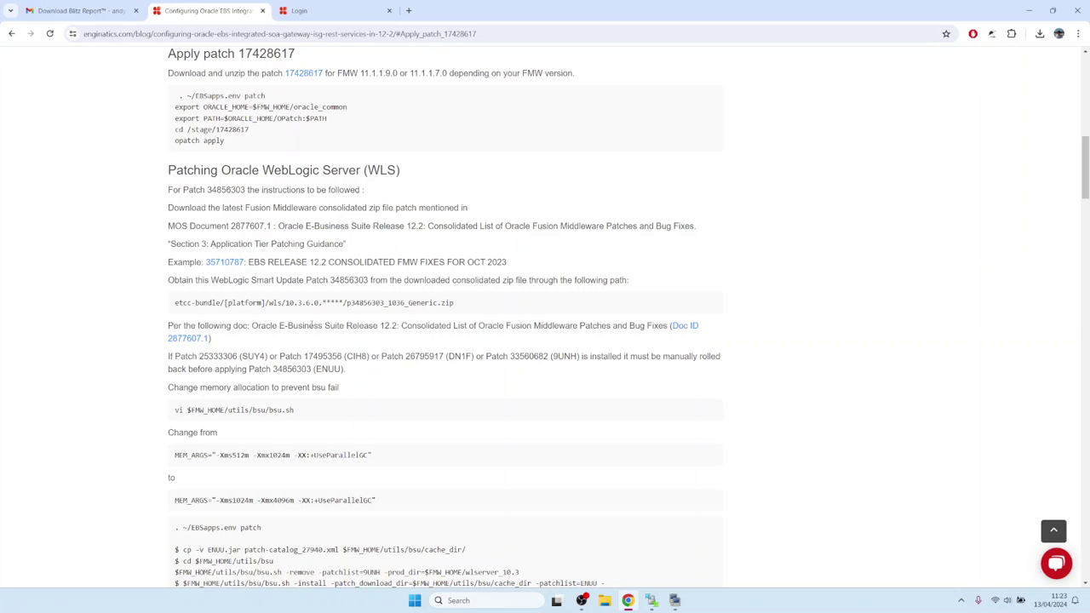
pyautogui.scroll(-4, 312, 325)
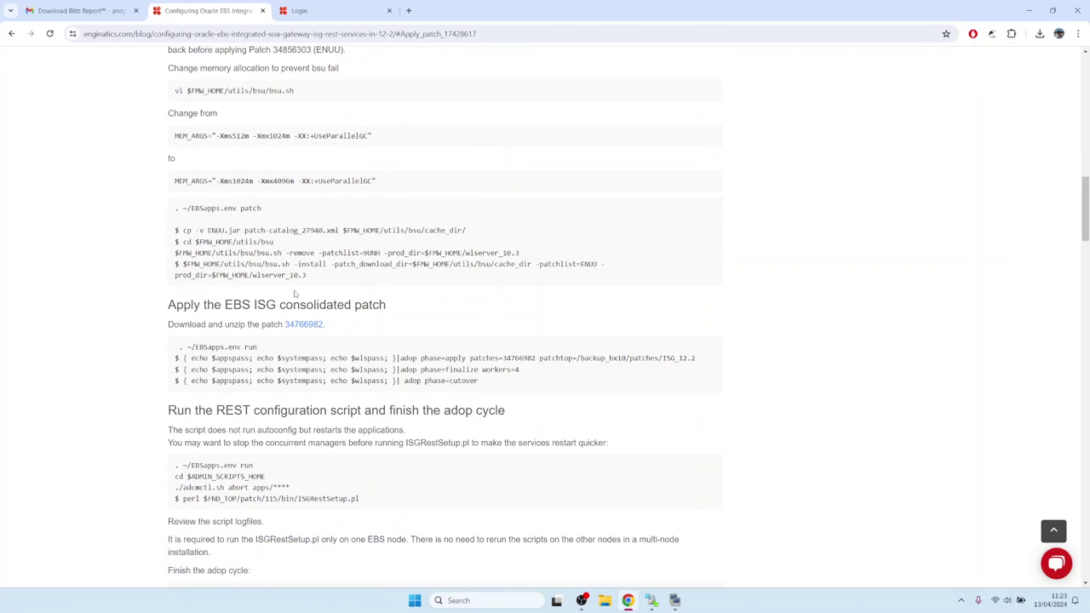
pyautogui.scroll(-3, 295, 293)
pyautogui.moveTo(362, 287); pyautogui.dragTo(181, 294)
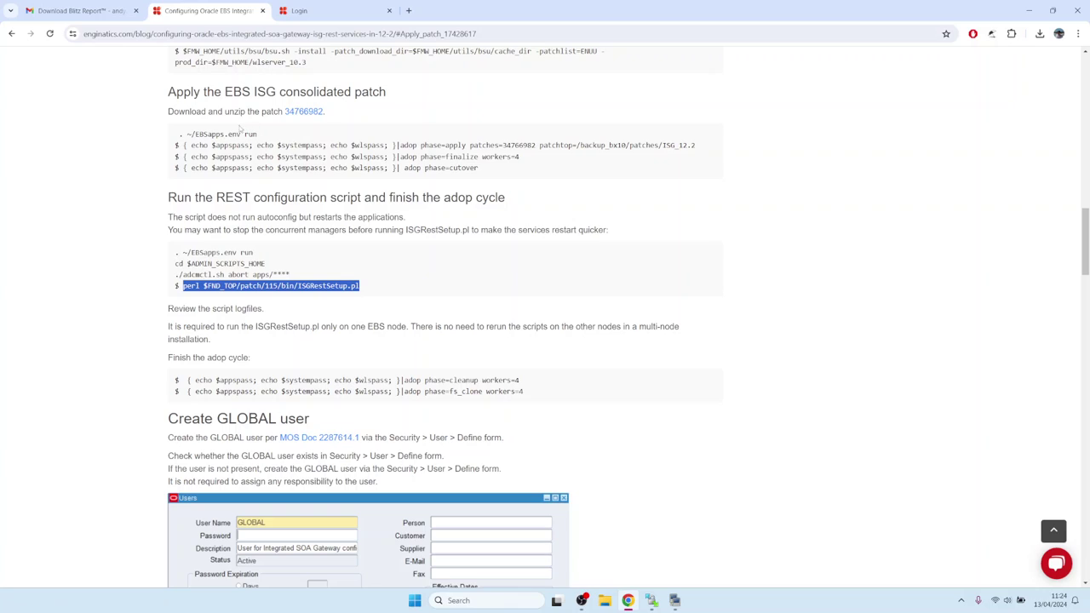
pyautogui.scroll(-3, 312, 286)
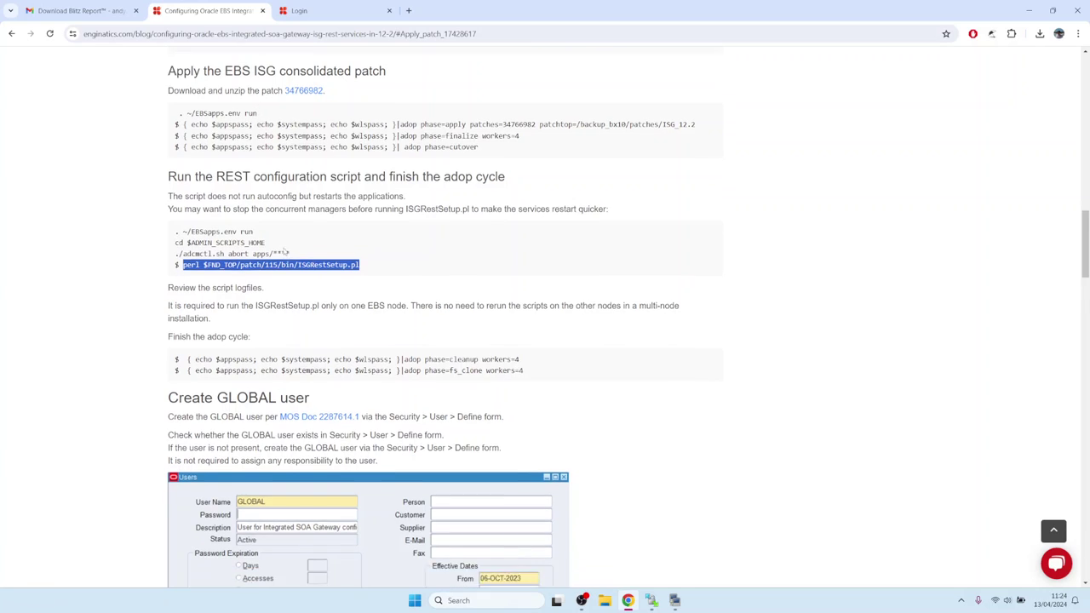
pyautogui.click(244, 209)
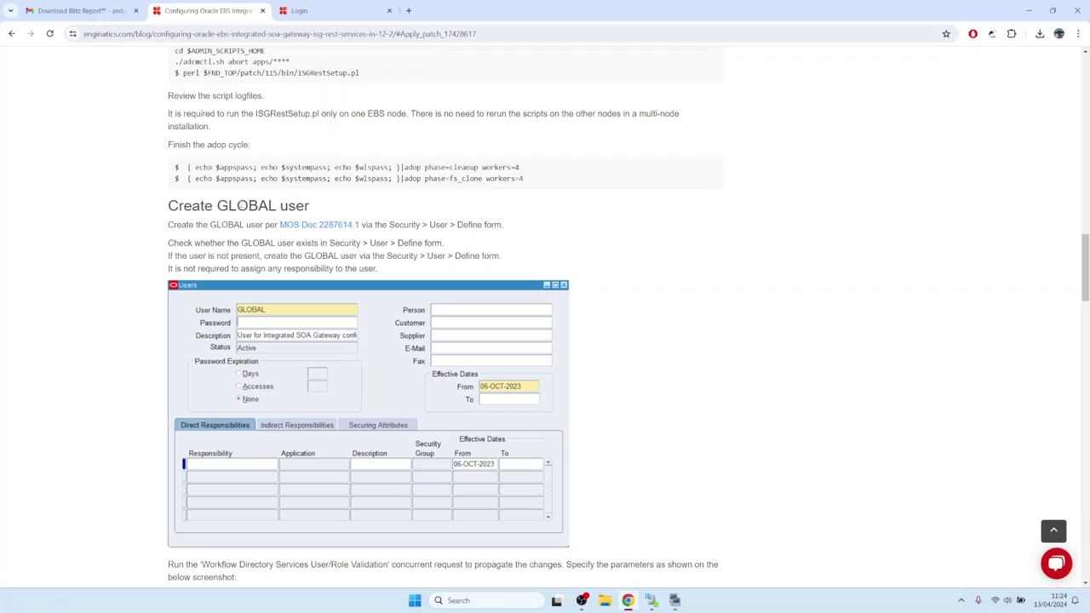
pyautogui.doubleClick(245, 206)
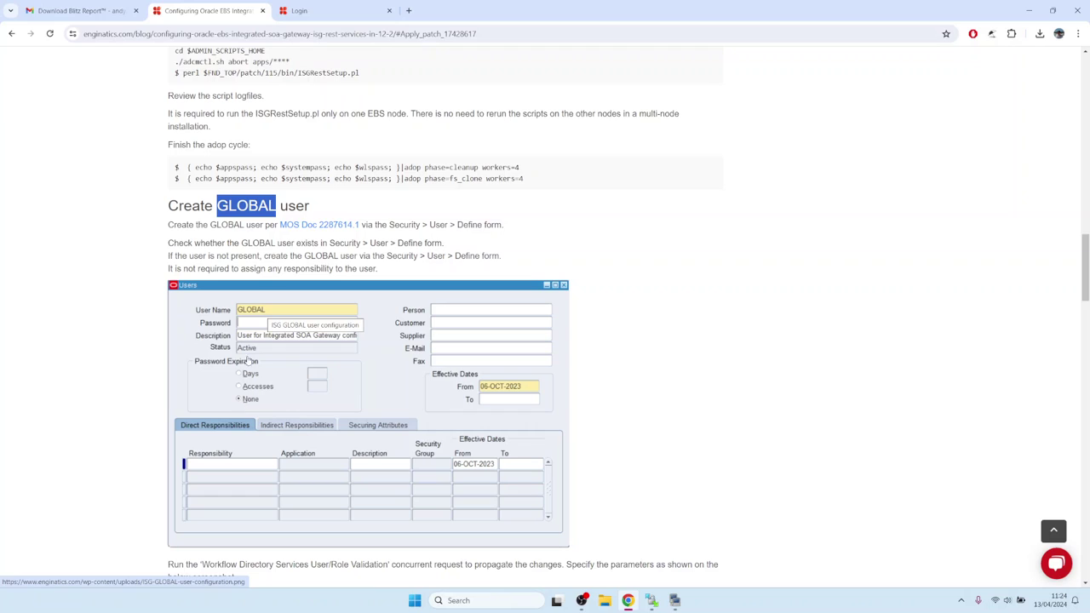
pyautogui.scroll(-2, 237, 277)
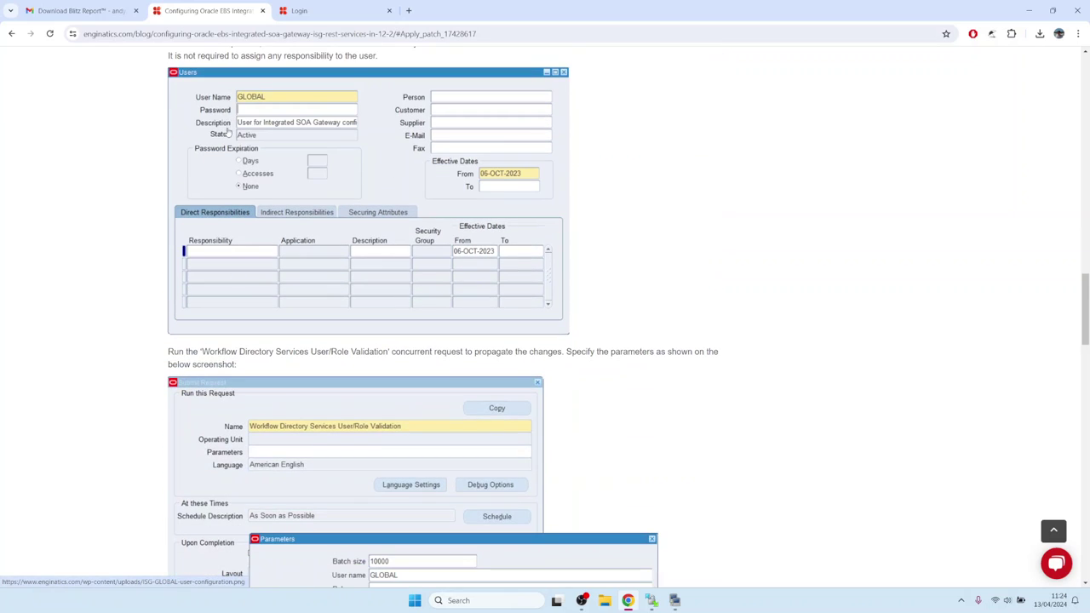
pyautogui.scroll(-2, 228, 132)
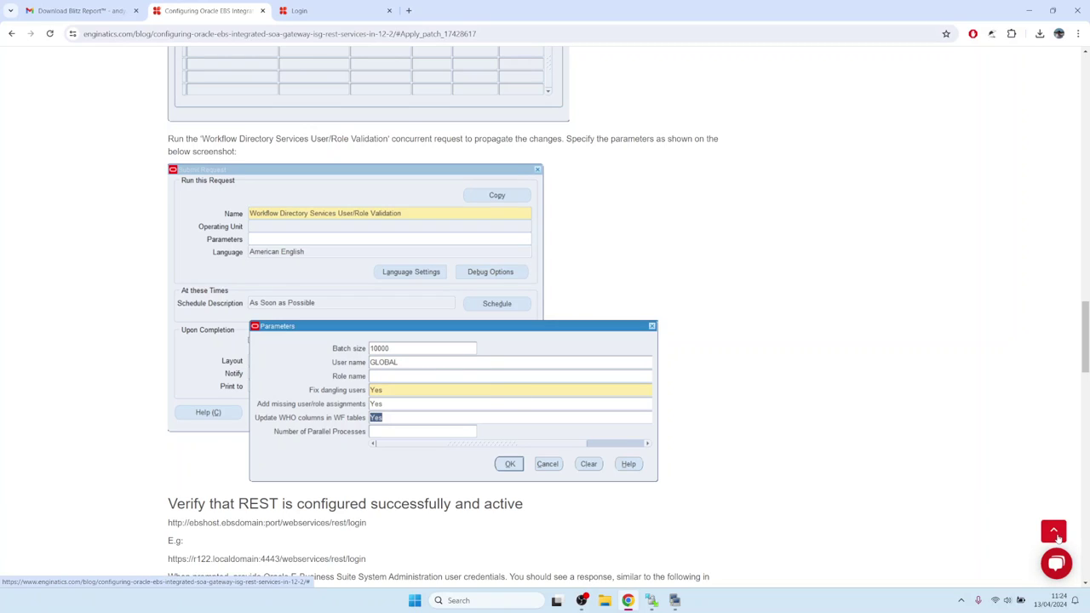
pyautogui.click(12, 34)
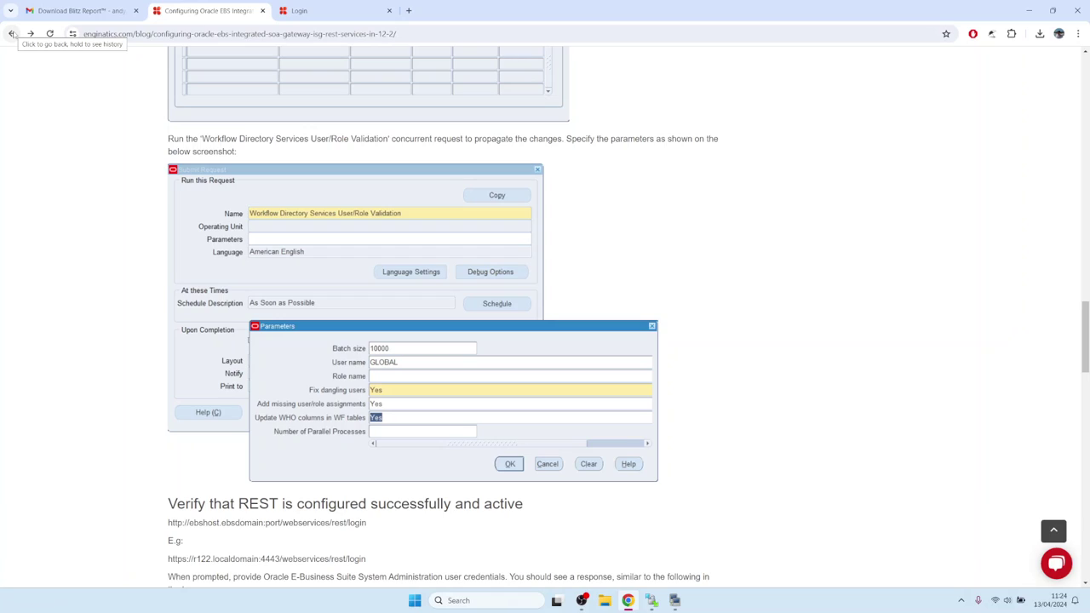
pyautogui.click(11, 33)
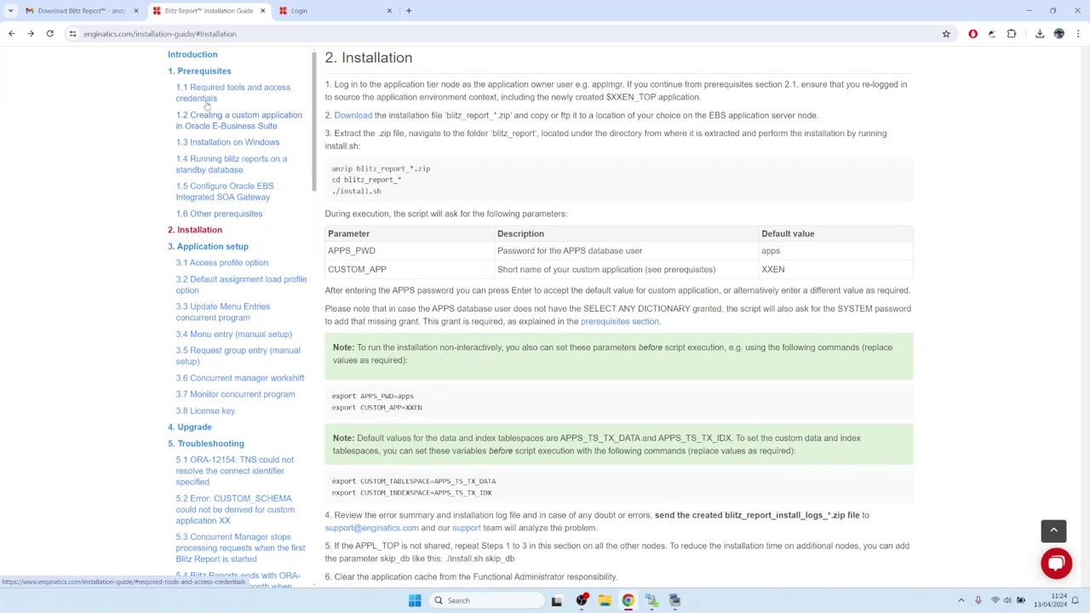
# From the Introduction, follow the CUSTOM.pll link to section 5.22 on existing customizations
pyautogui.click(201, 57)
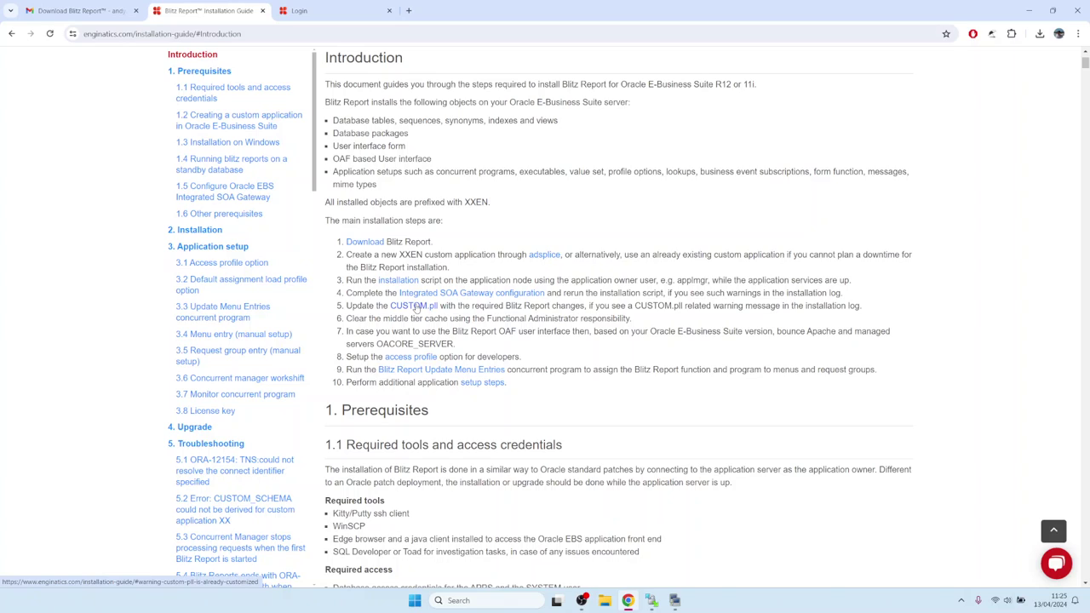
pyautogui.click(415, 308)
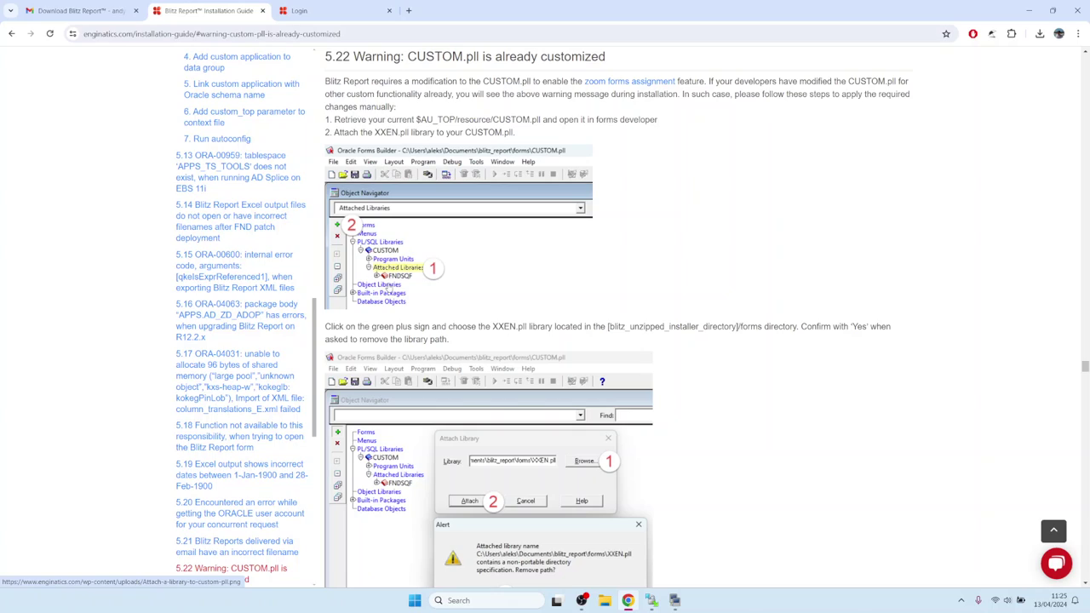
pyautogui.moveTo(491, 326); pyautogui.dragTo(516, 326)
pyautogui.scroll(-4, 420, 279)
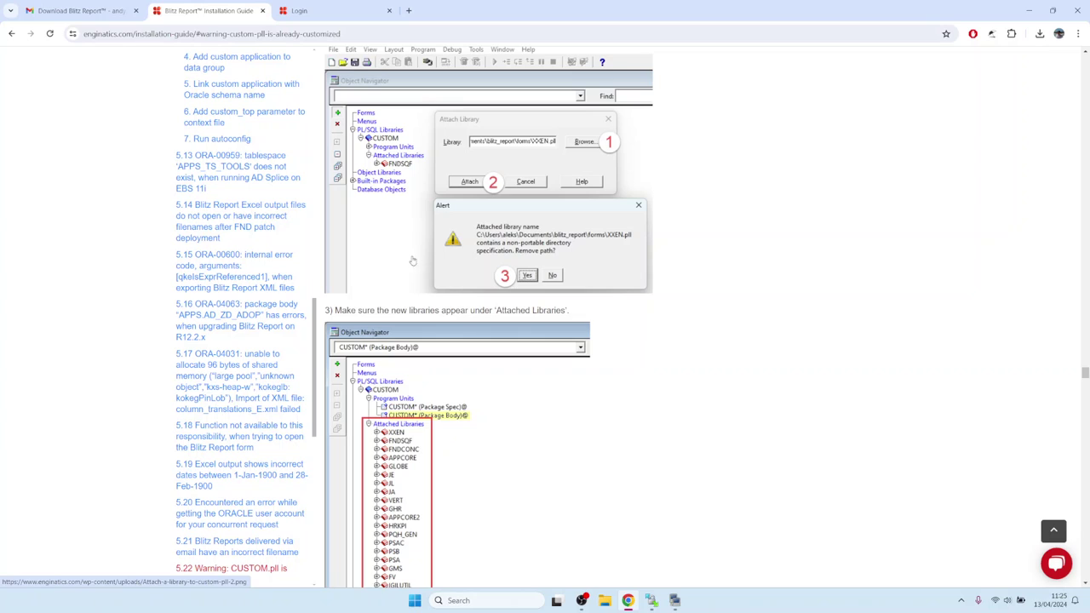
pyautogui.scroll(-2, 409, 299)
pyautogui.scroll(-4, 408, 300)
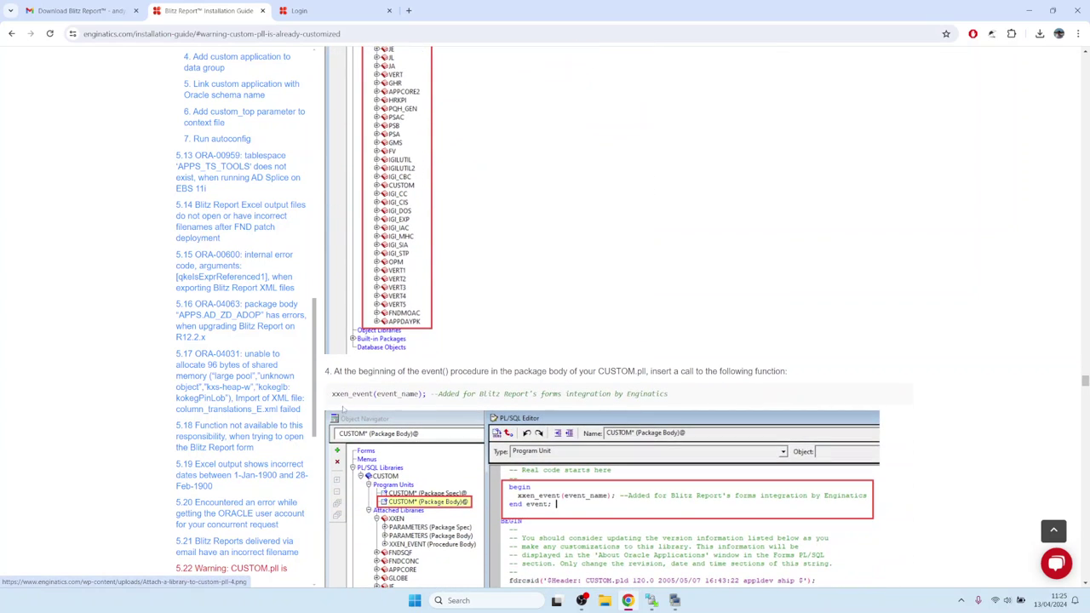
pyautogui.moveTo(334, 394); pyautogui.dragTo(673, 394)
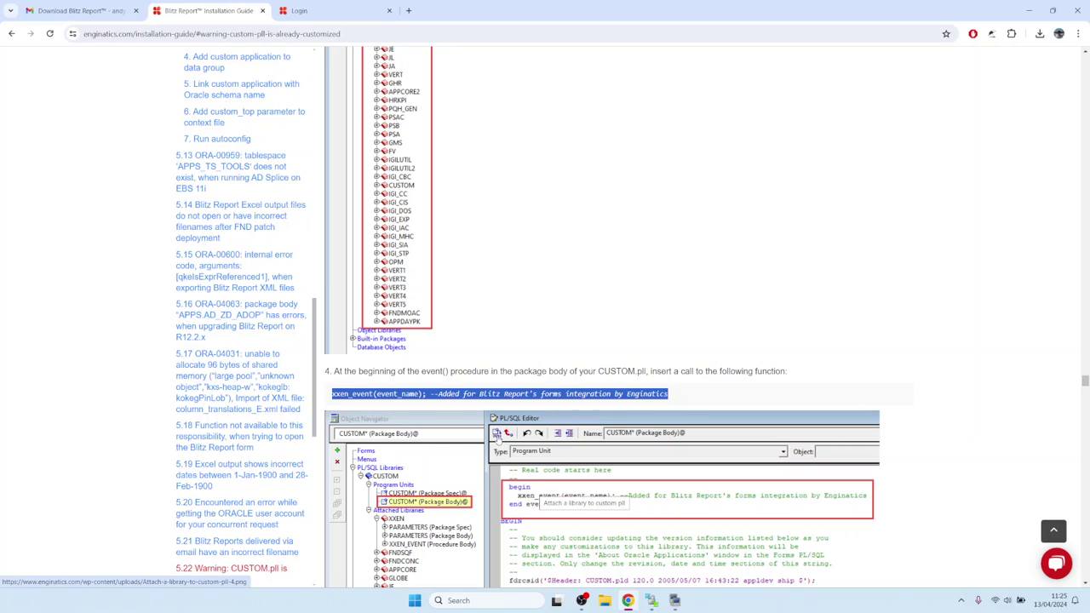
pyautogui.scroll(-4, 468, 372)
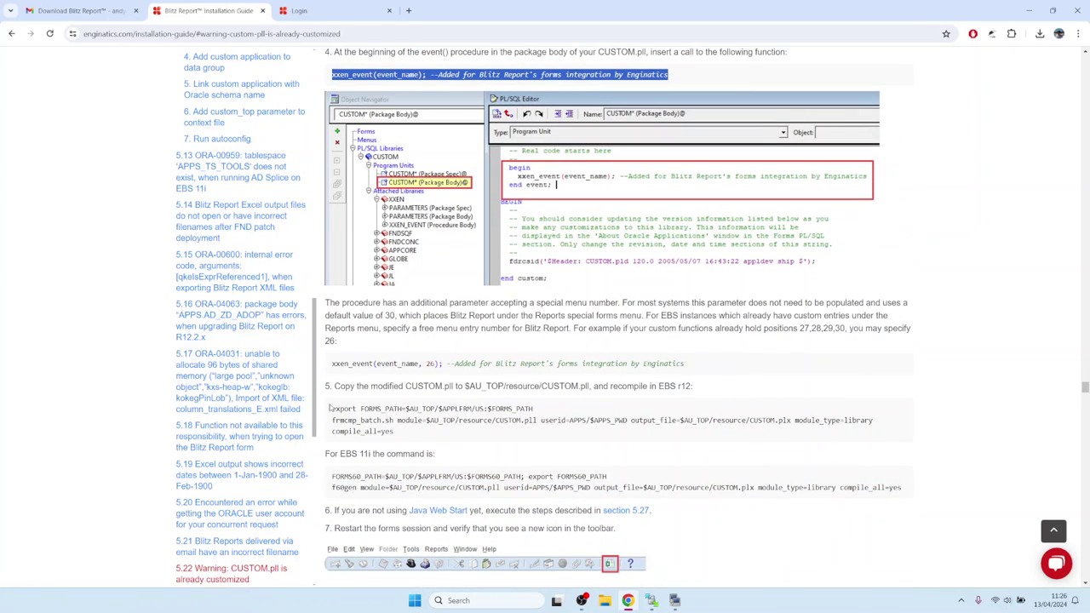
pyautogui.moveTo(332, 407); pyautogui.dragTo(411, 434)
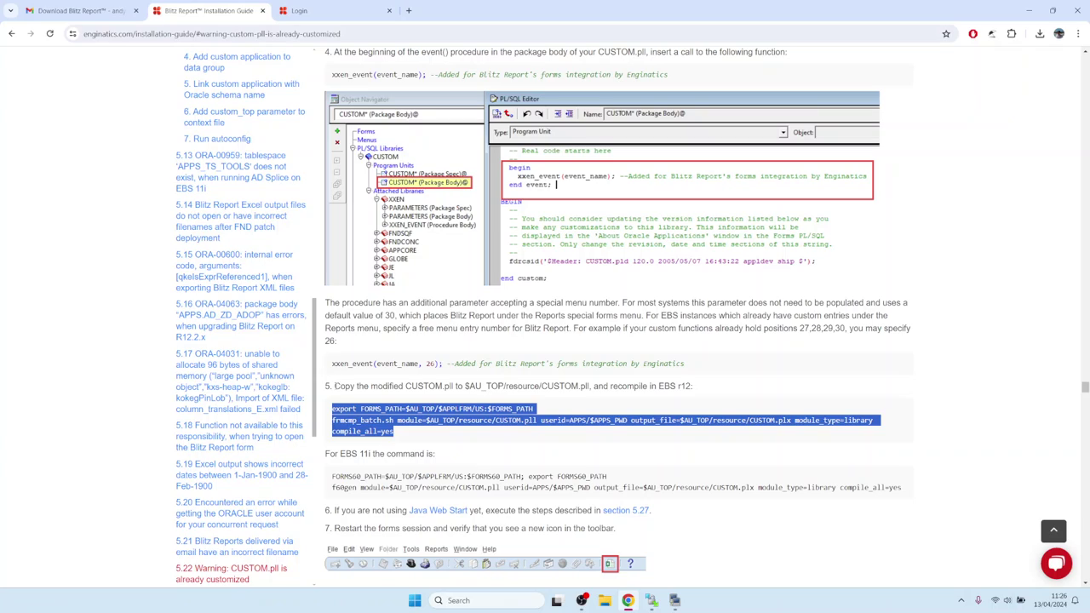
pyautogui.moveTo(333, 386); pyautogui.dragTo(712, 393)
pyautogui.click(549, 415)
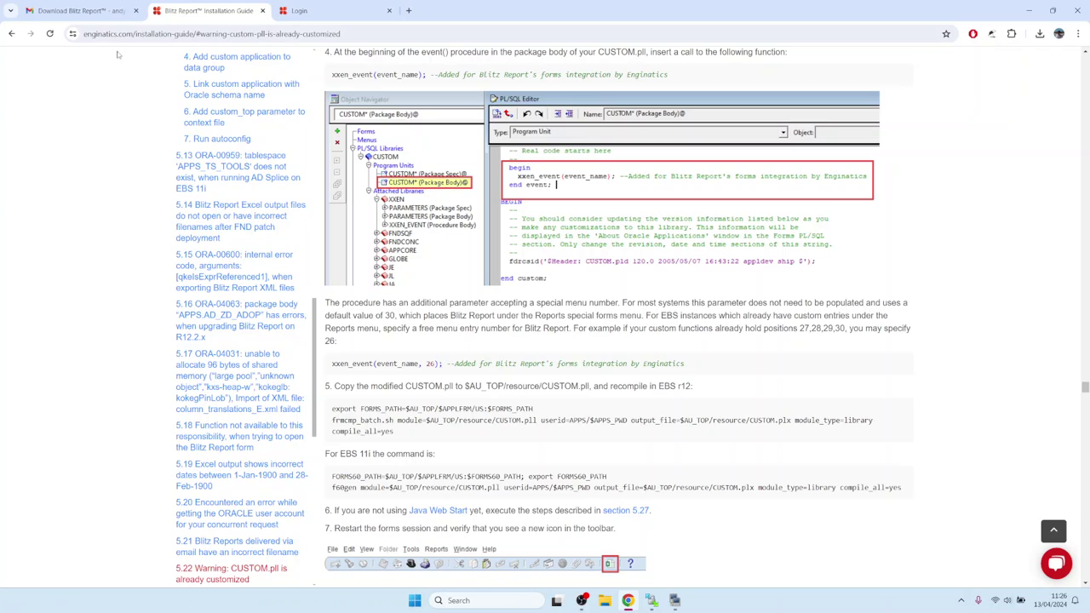
# Open the enginatics.com/support page, then bring the PuTTY install console back
pyautogui.click(1056, 563)
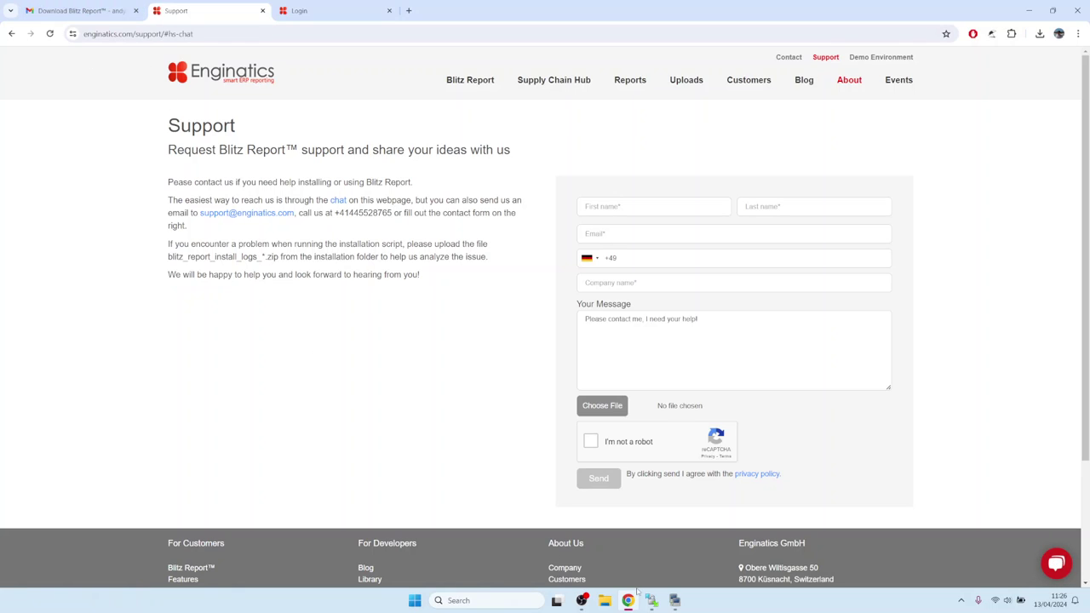
pyautogui.click(674, 600)
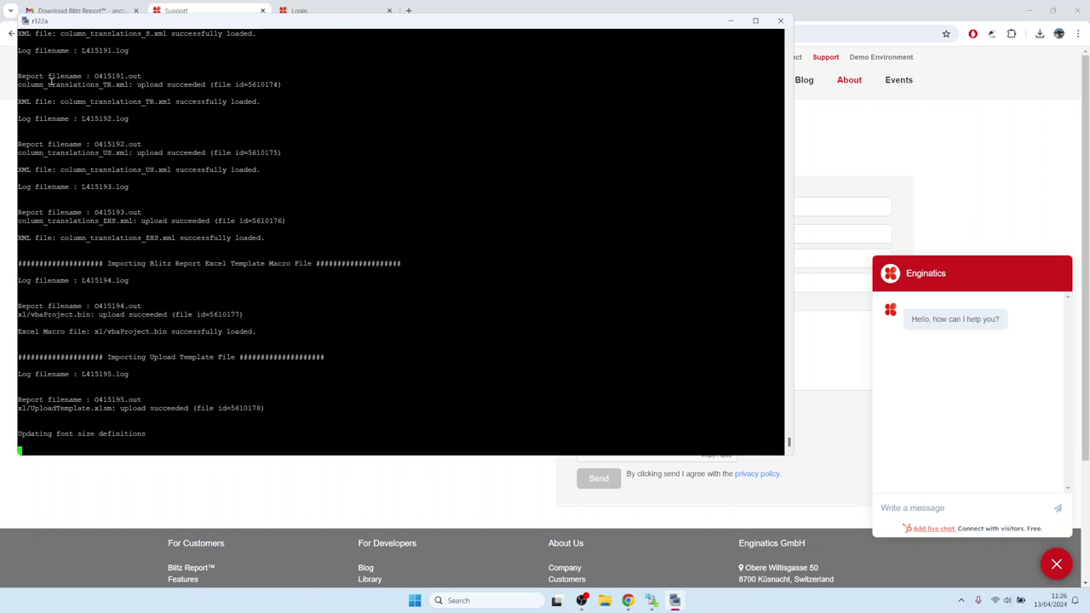
# Review the TR, US and ZHS translation file uploads in the install log
pyautogui.moveTo(45, 86); pyautogui.dragTo(129, 79)
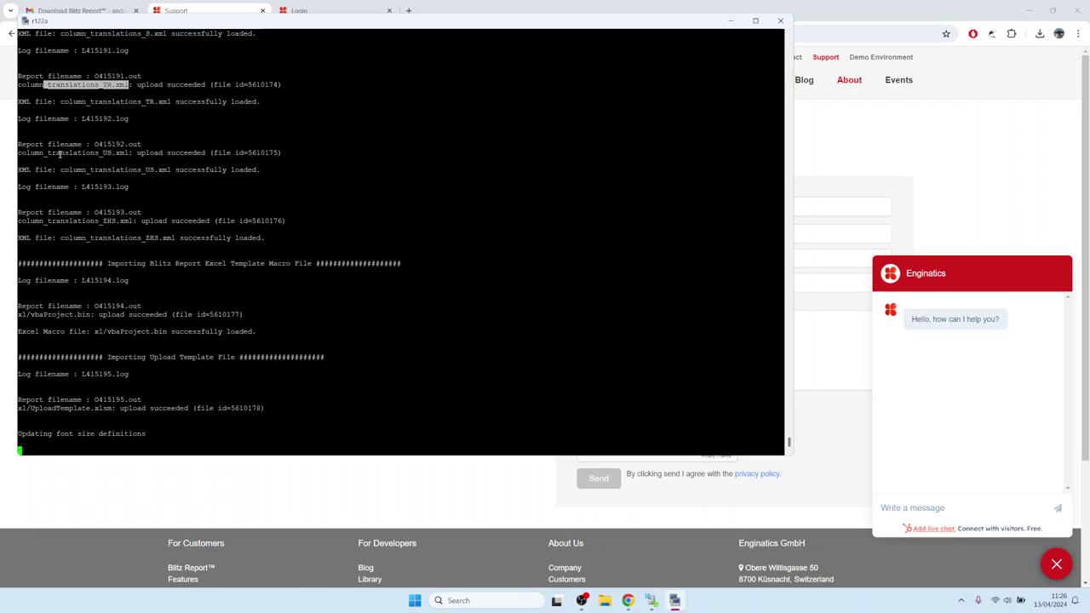
pyautogui.moveTo(42, 153); pyautogui.dragTo(108, 147)
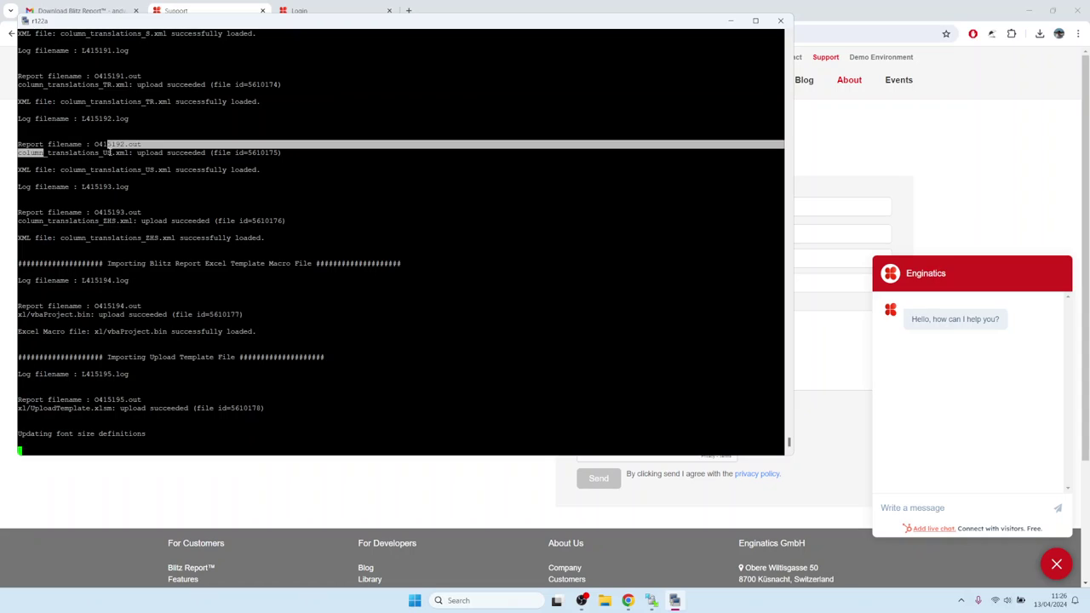
pyautogui.rightClick(107, 189)
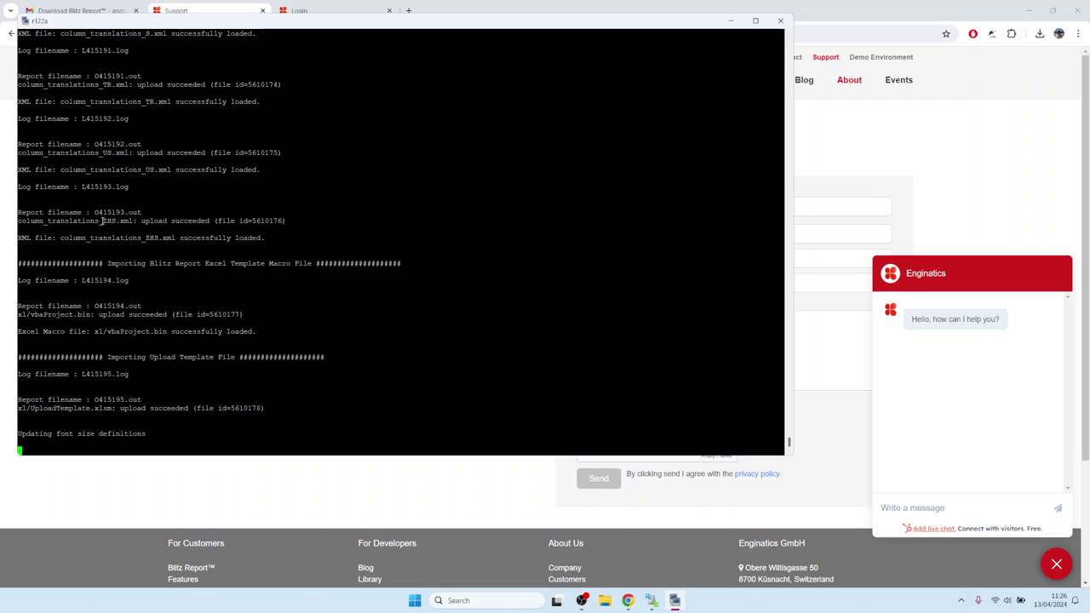
pyautogui.moveTo(102, 221); pyautogui.dragTo(111, 222)
pyautogui.rightClick(65, 186)
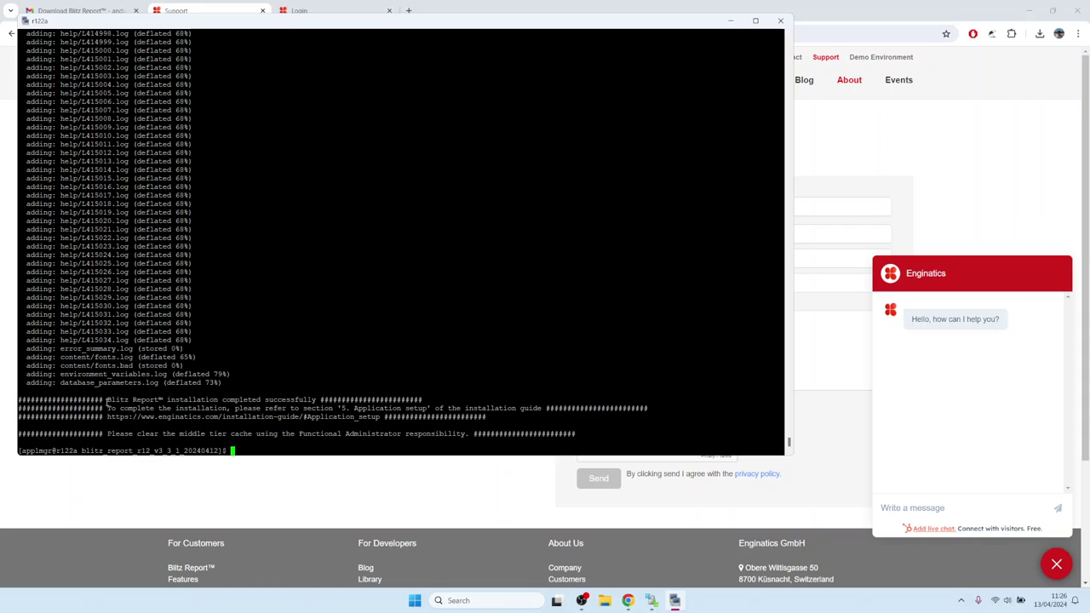
# Check the 'installation completed successfully' message and the instruction to clear the middle tier cache
pyautogui.click(1056, 564)
pyautogui.click(674, 600)
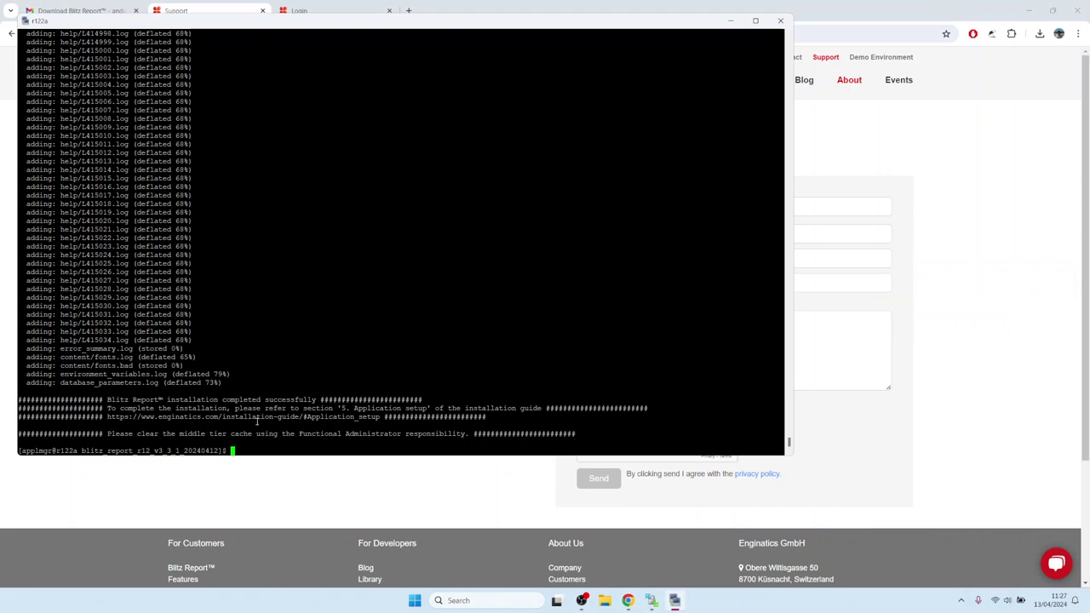
pyautogui.moveTo(108, 397); pyautogui.dragTo(504, 419)
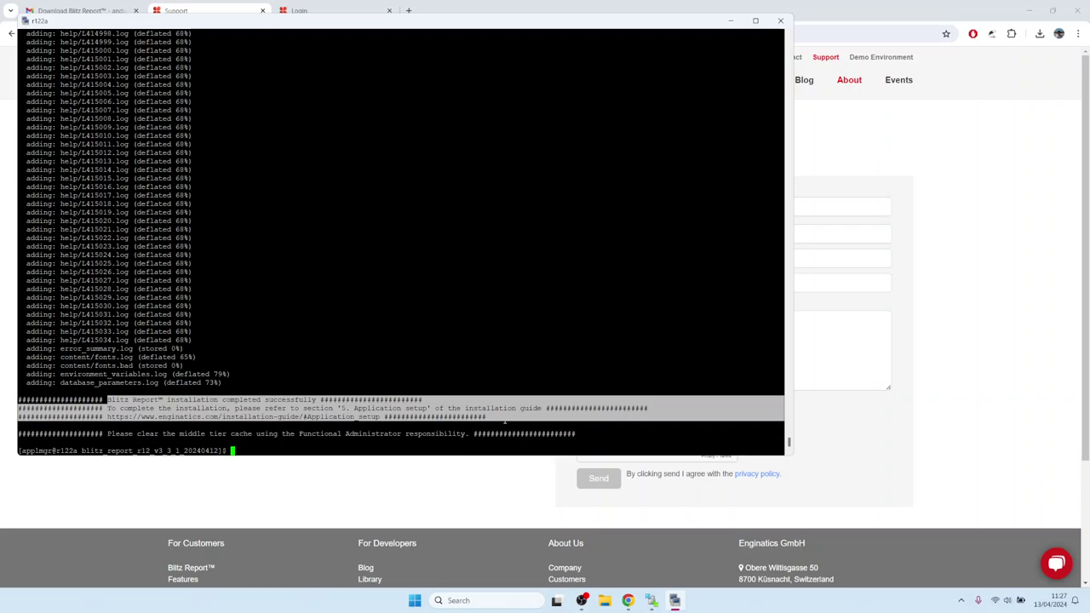
pyautogui.click(224, 372)
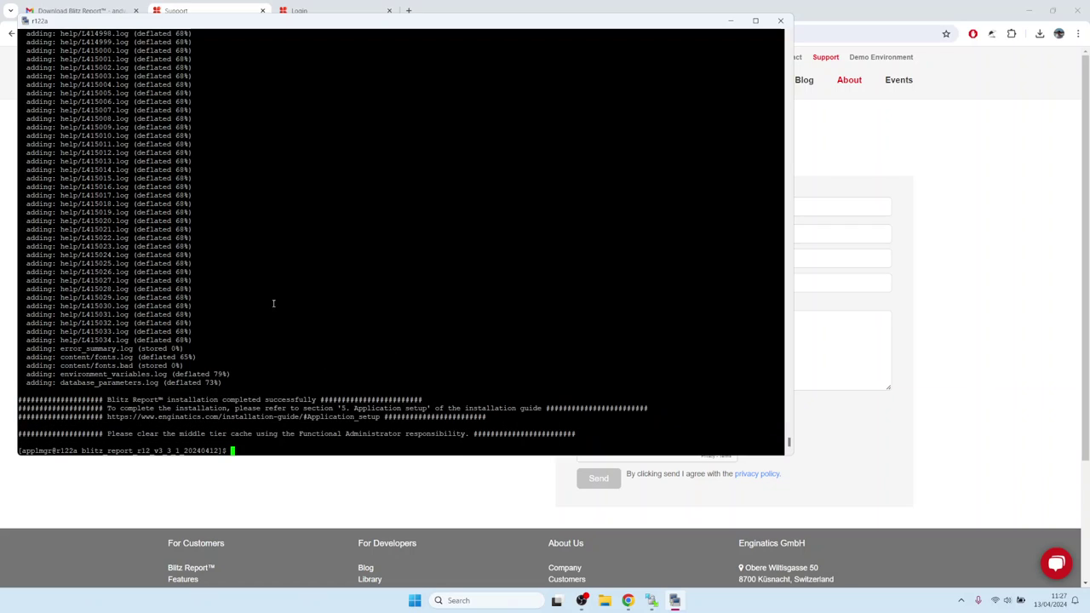
pyautogui.moveTo(107, 434); pyautogui.dragTo(469, 435)
pyautogui.click(333, 349)
# Return from the Support page to the Blitz Report Installation Guide's Introduction
pyautogui.click(979, 290)
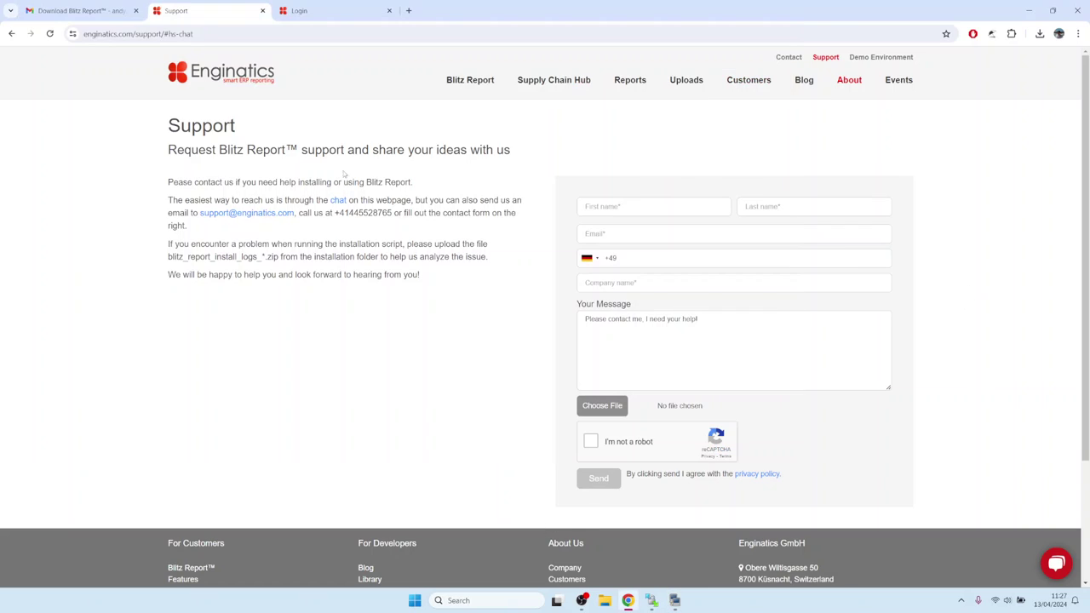
pyautogui.click(11, 34)
pyautogui.moveTo(479, 92)
pyautogui.click(482, 255)
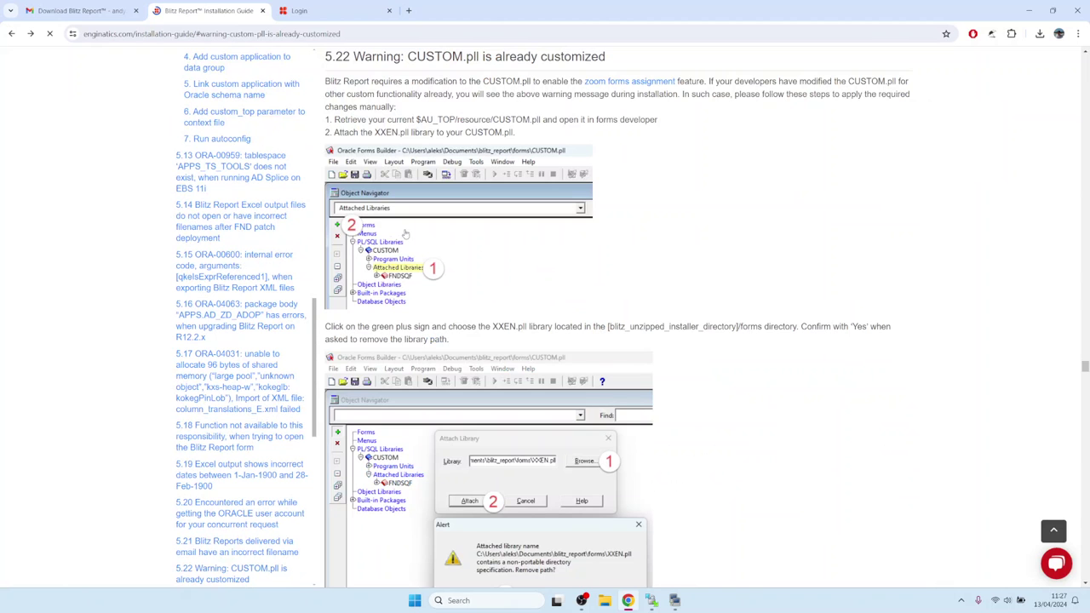
pyautogui.click(13, 34)
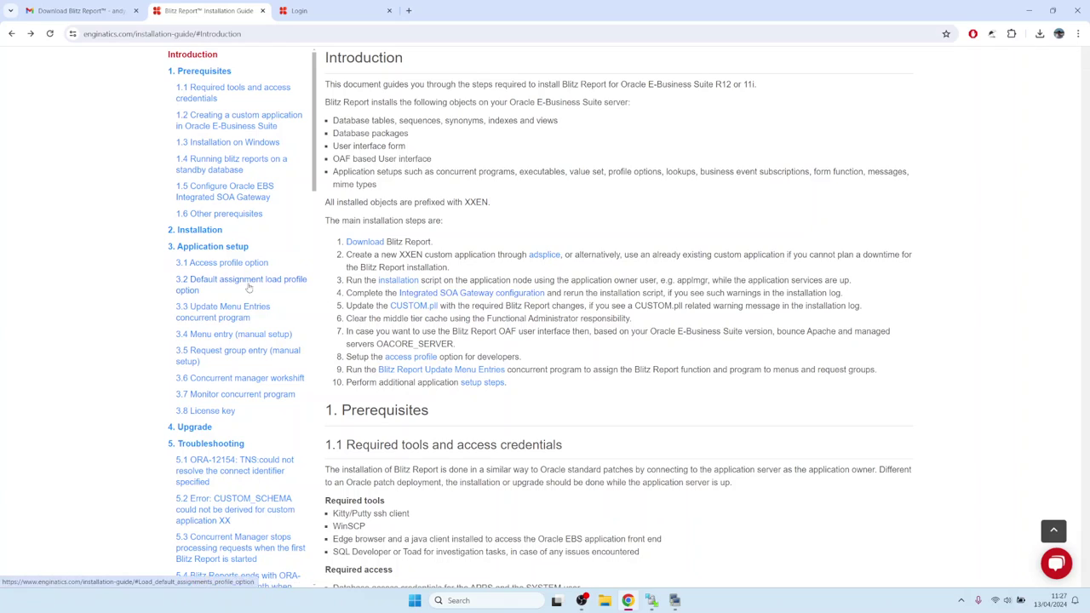
pyautogui.click(209, 247)
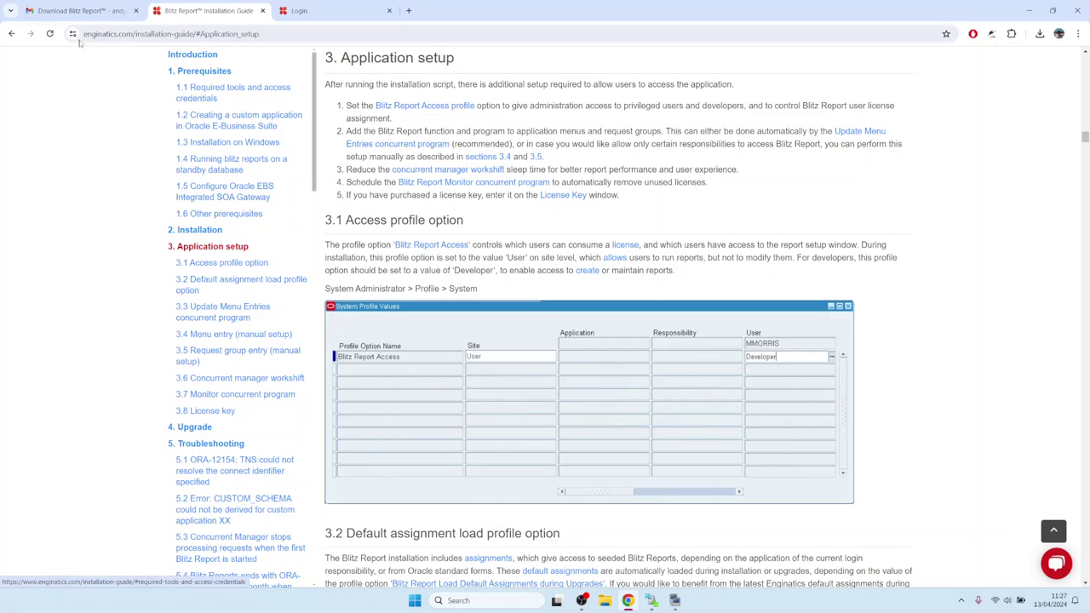
pyautogui.click(11, 33)
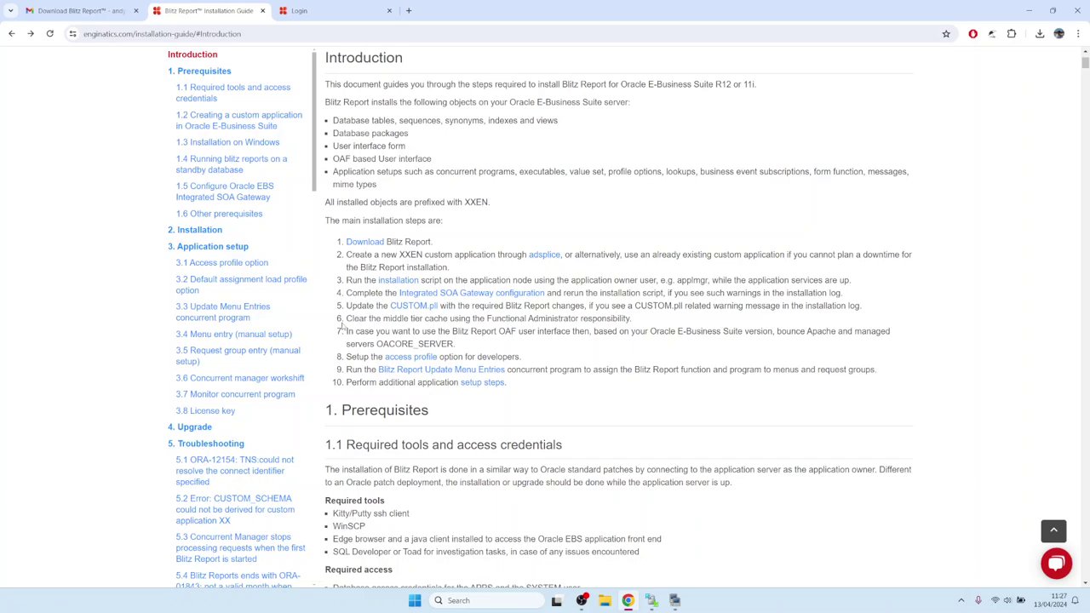
# Note step 6 on clearing the middle tier cache, then sign in to the EBS demo instance
pyautogui.moveTo(352, 319); pyautogui.dragTo(637, 325)
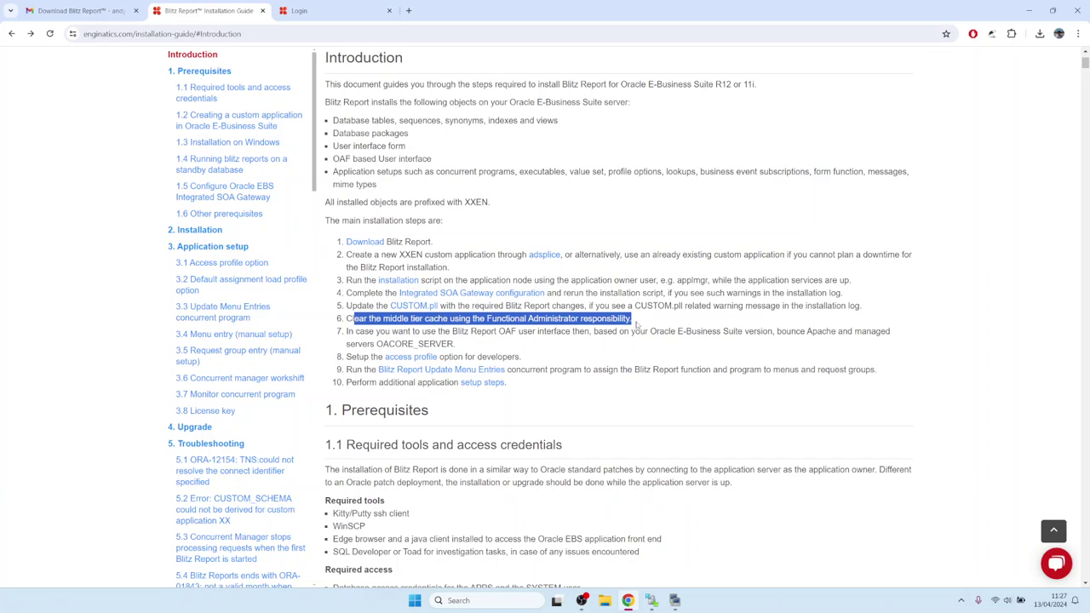
pyautogui.click(324, 15)
pyautogui.press('Return')
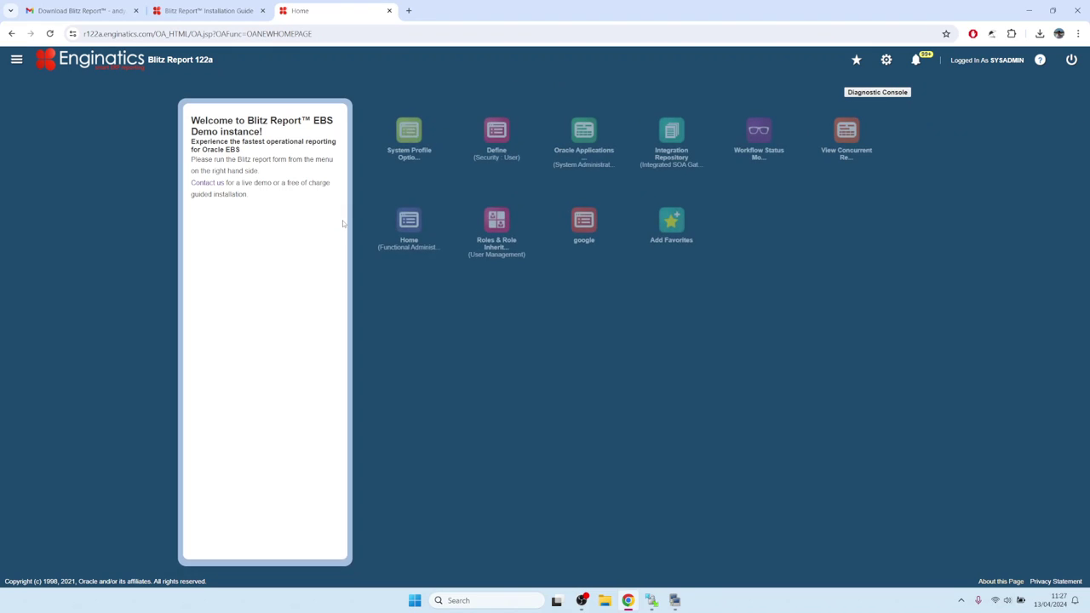
# In Functional Administrator's Caching Framework Global Configuration, clear all caches and confirm Yes
pyautogui.click(411, 225)
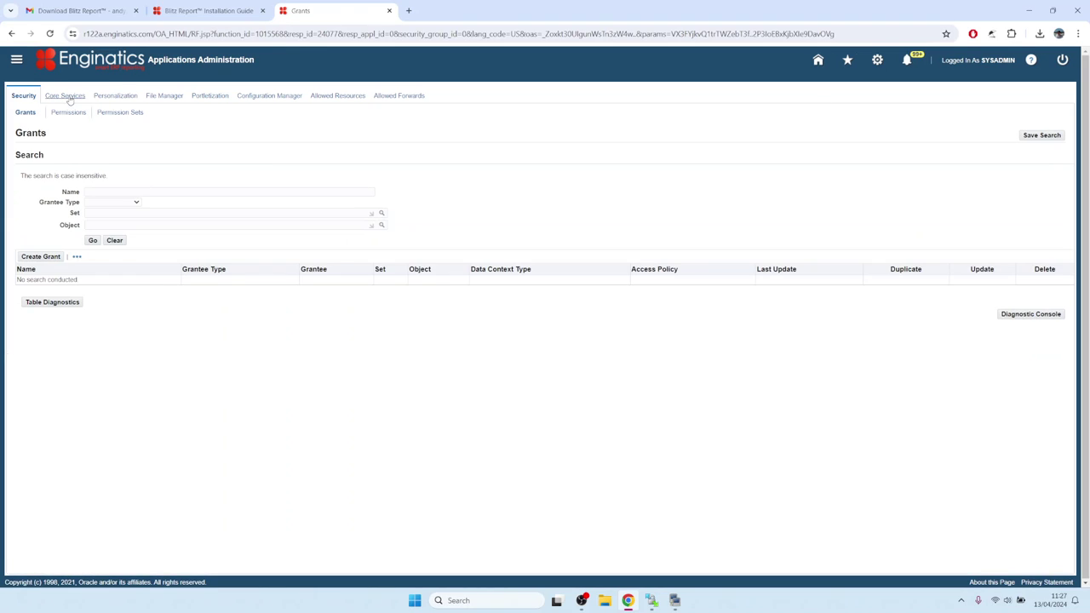
pyautogui.click(70, 98)
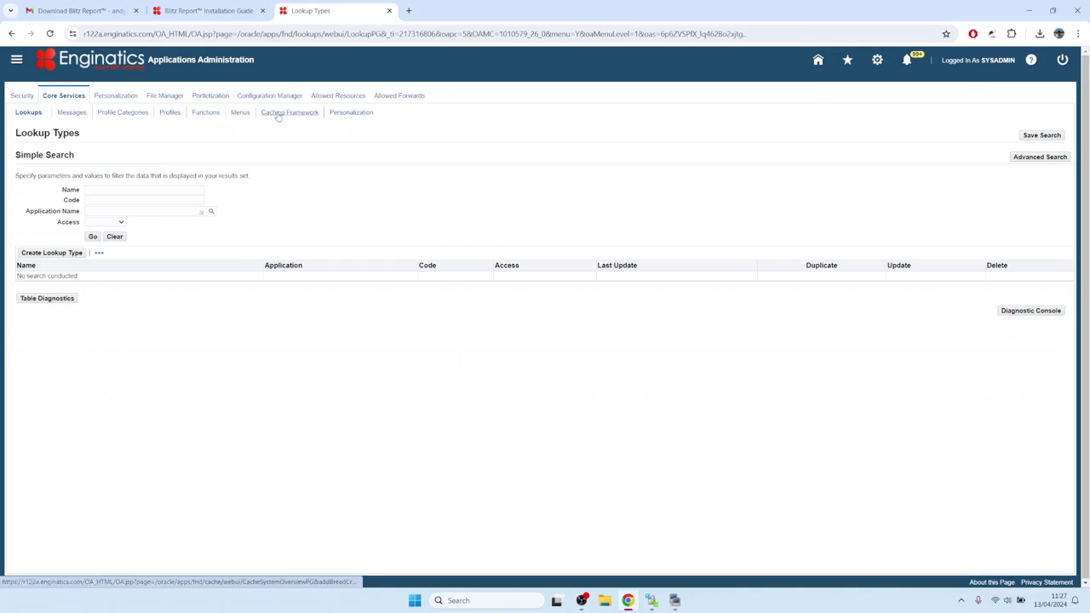
pyautogui.click(278, 117)
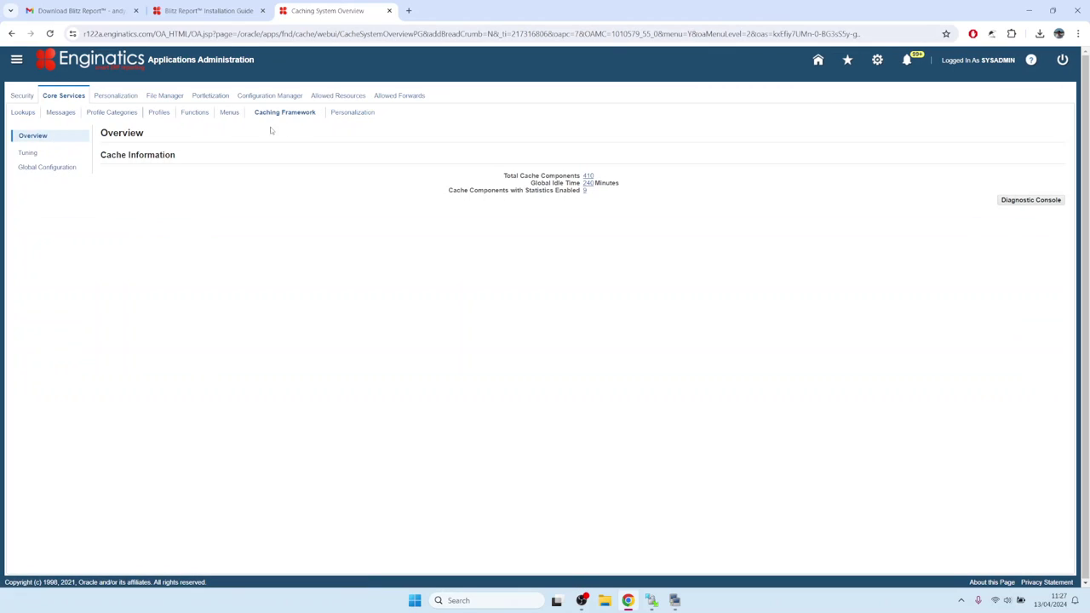
pyautogui.click(54, 169)
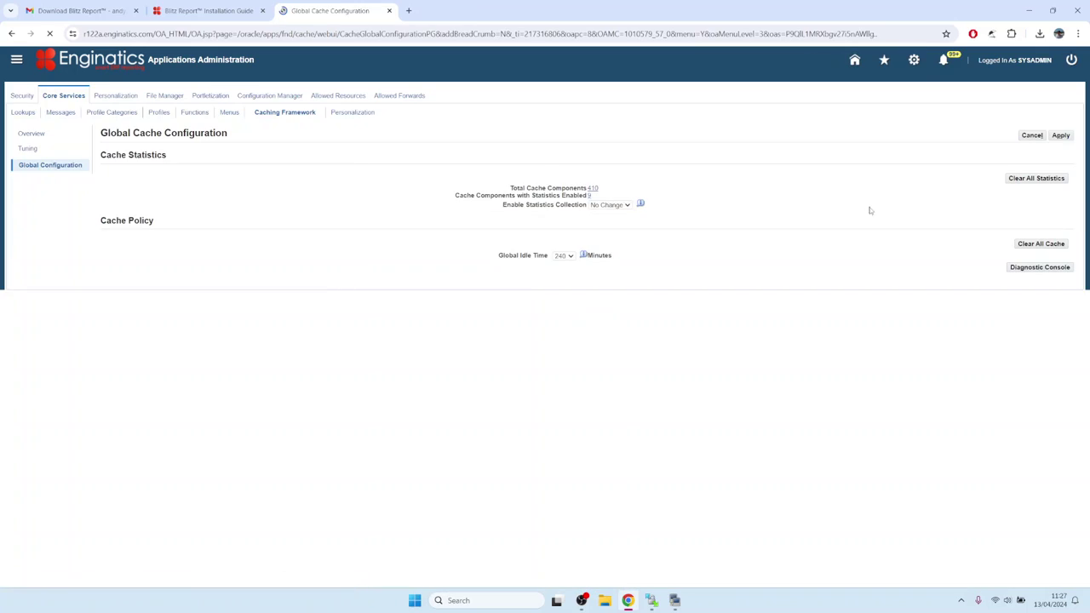
pyautogui.click(1032, 244)
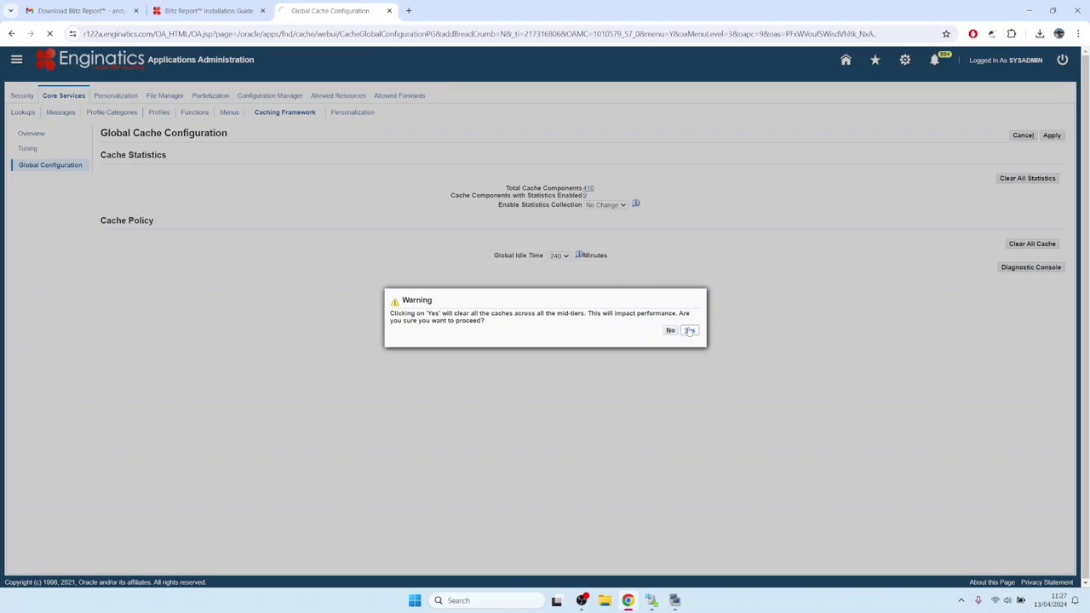
pyautogui.click(689, 330)
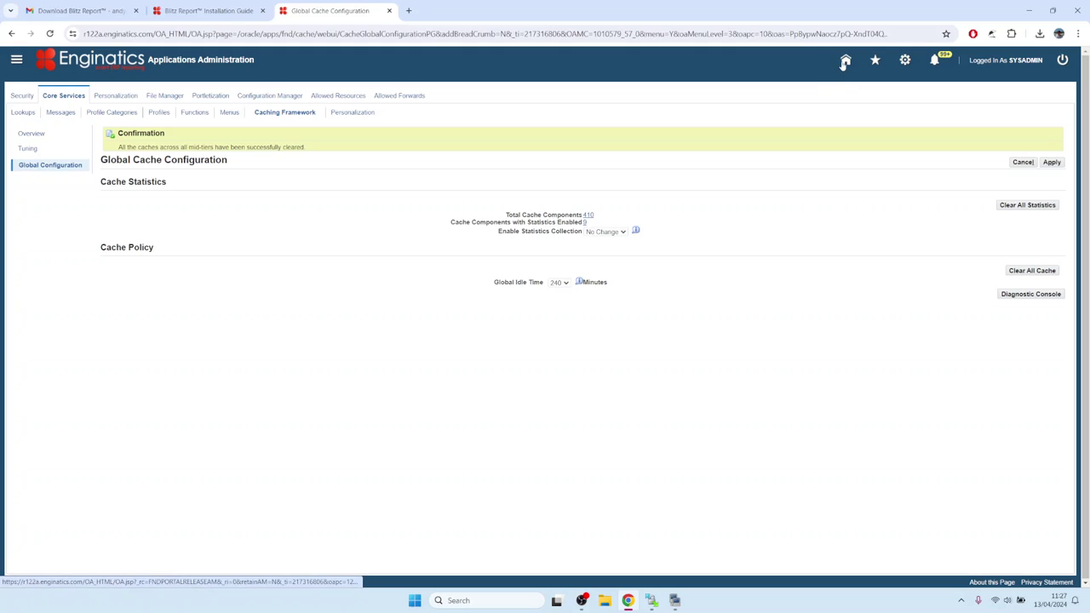
pyautogui.click(846, 60)
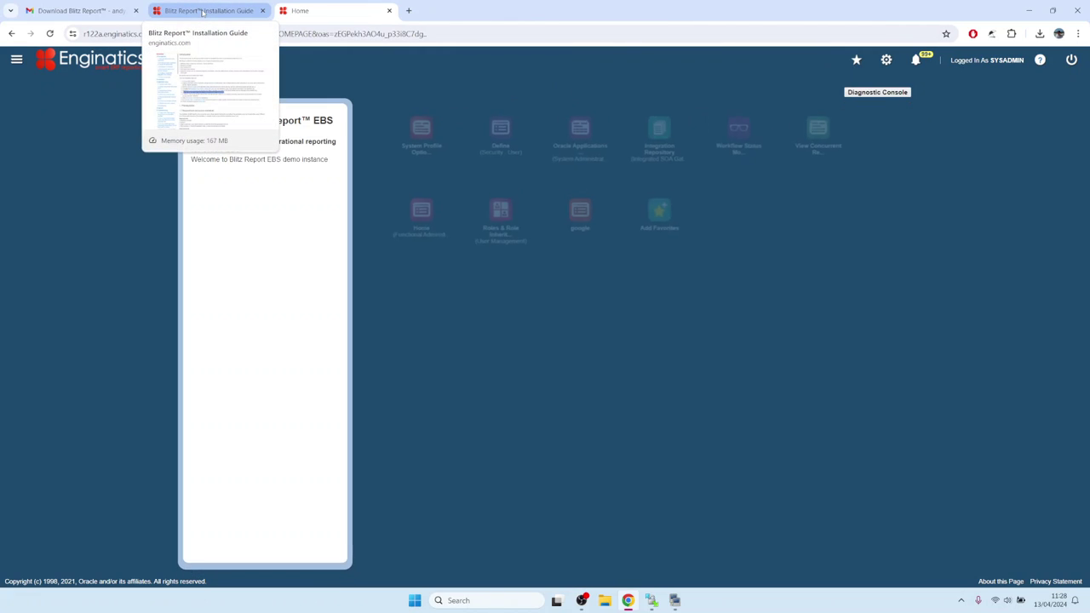
# Read the guide's Blitz Report Access profile section, then launch System Profile Options from EBS Home
pyautogui.click(203, 12)
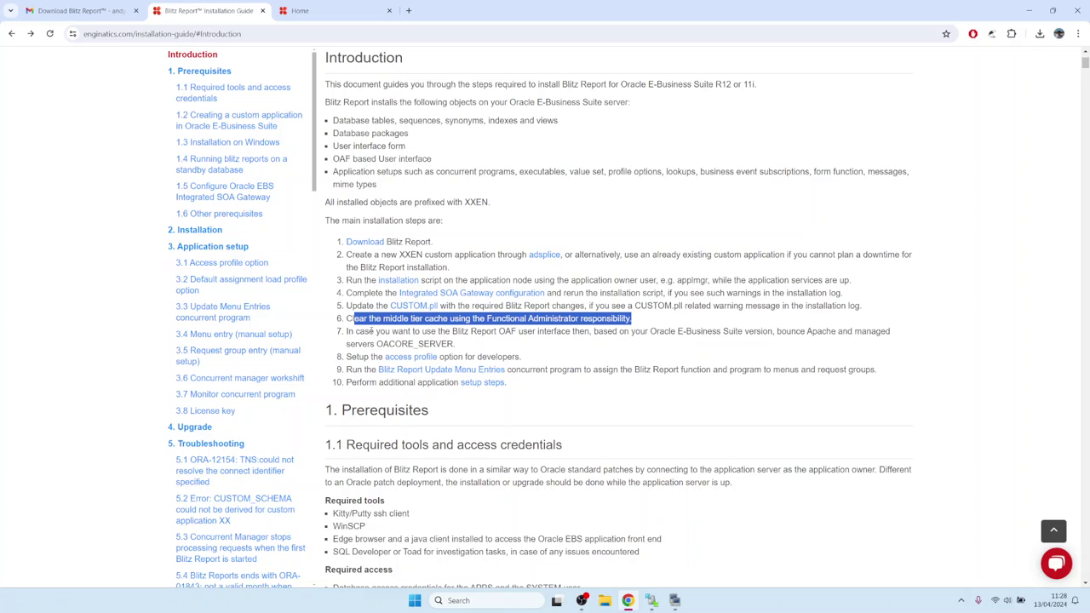
pyautogui.click(197, 247)
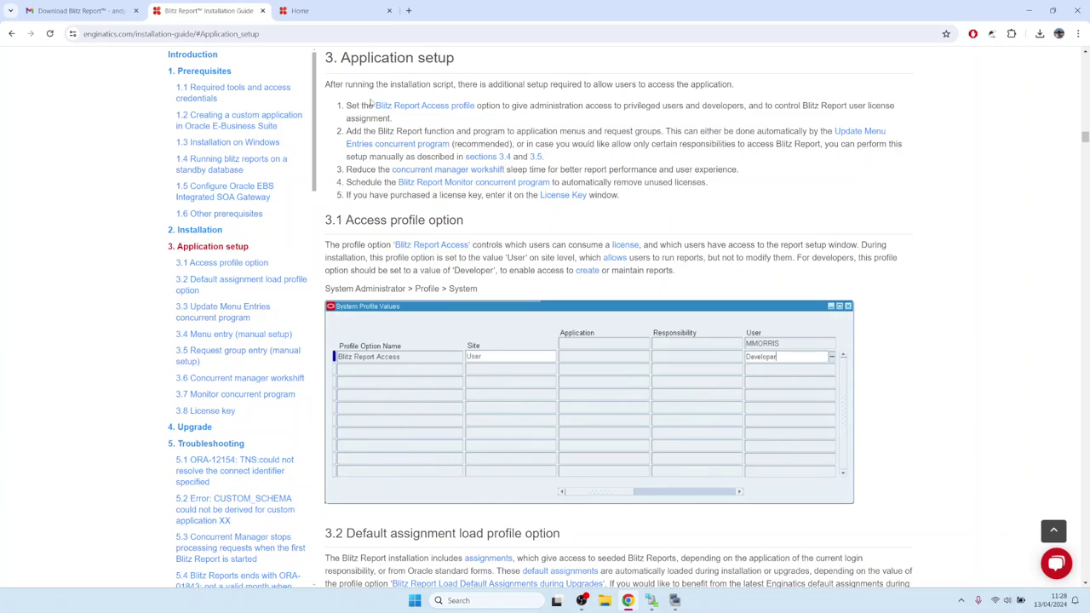
pyautogui.moveTo(376, 104); pyautogui.dragTo(474, 106)
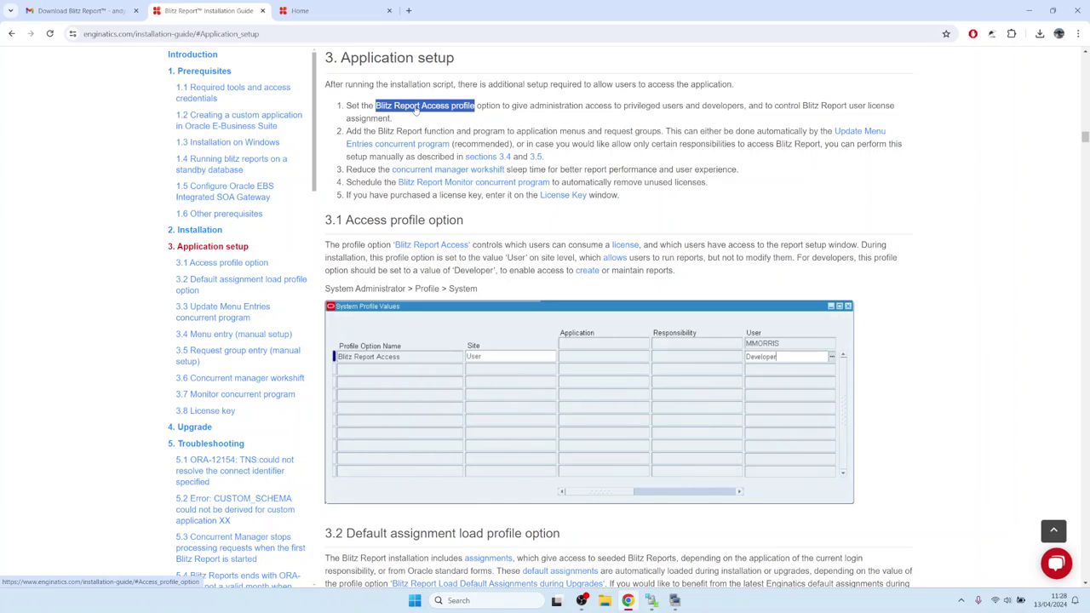
pyautogui.click(416, 108)
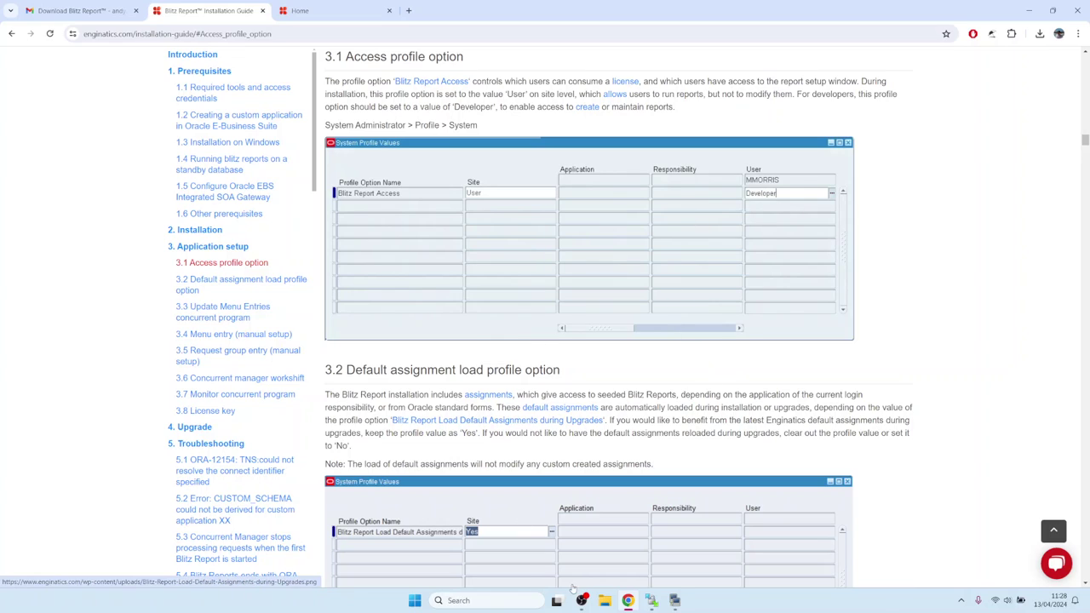
pyautogui.click(307, 10)
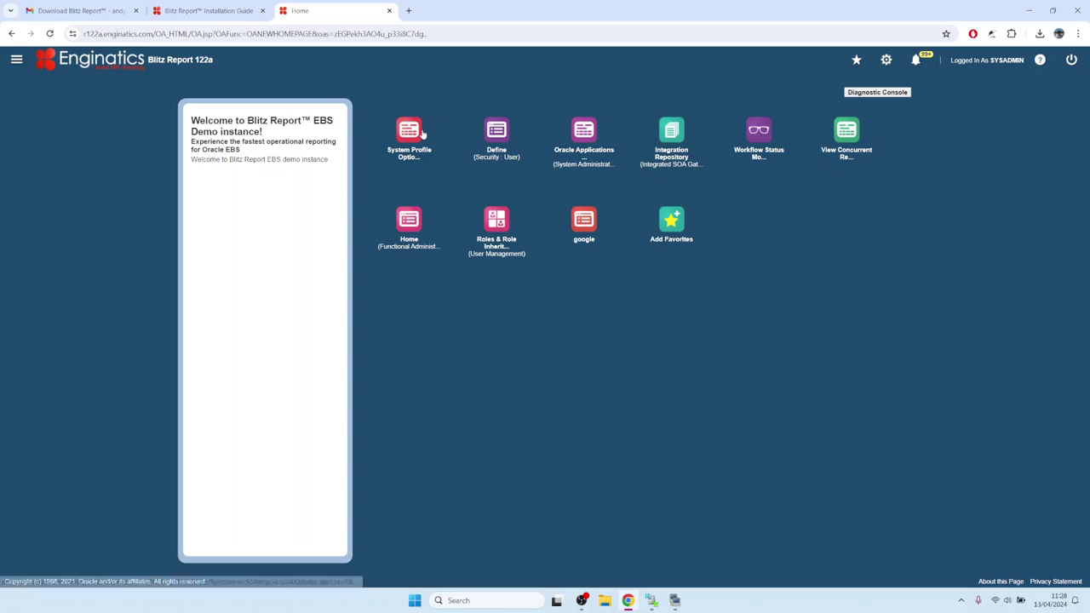
pyautogui.click(420, 134)
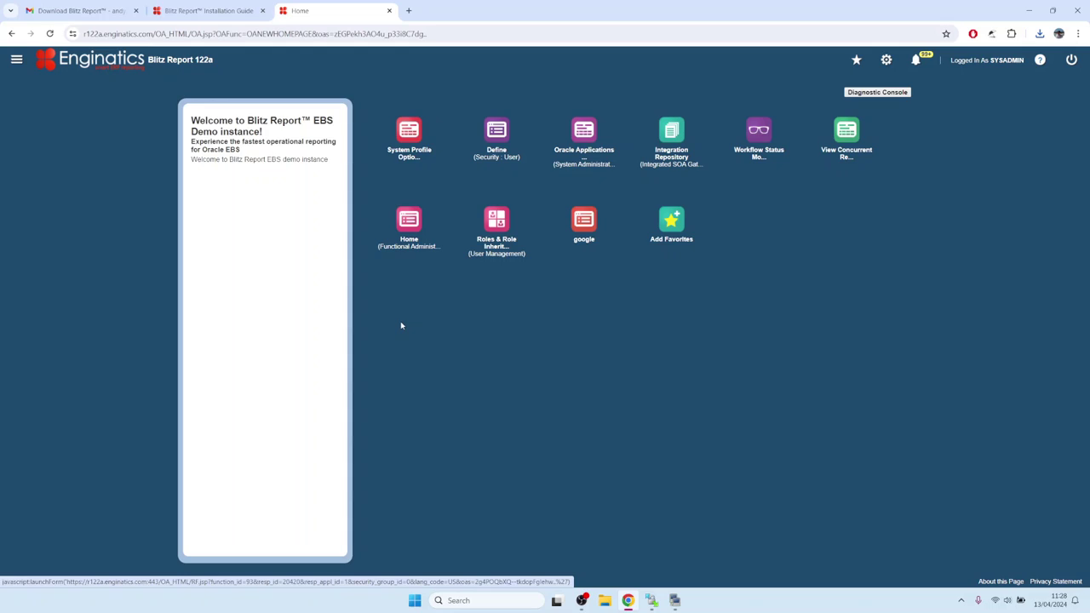
# Search the Blitz% profile options for user SYSADMIN and inspect Blitz Report Access
pyautogui.click(586, 332)
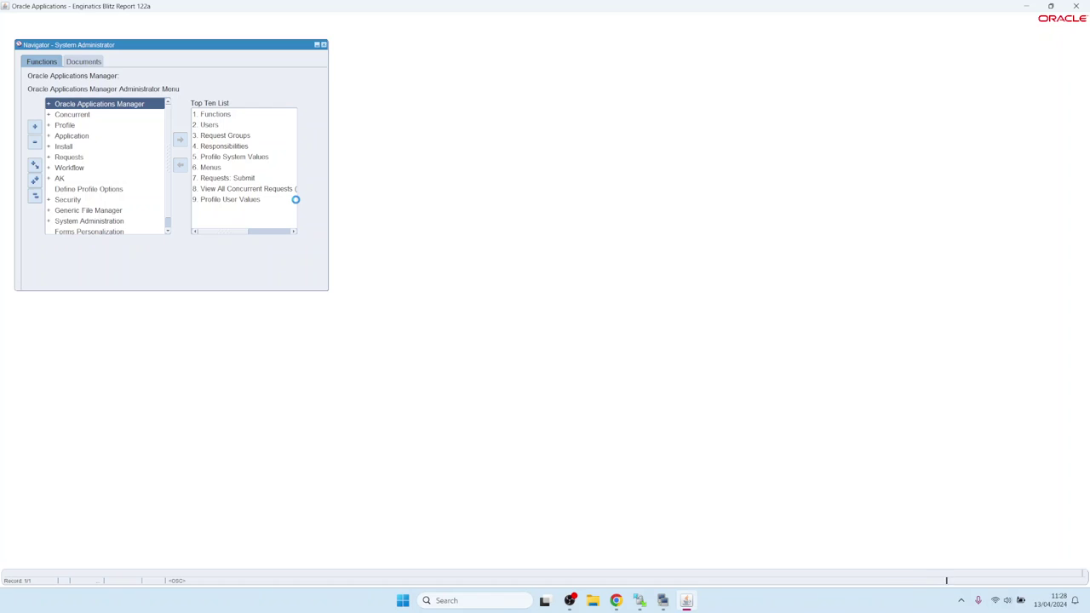
pyautogui.doubleClick(294, 199)
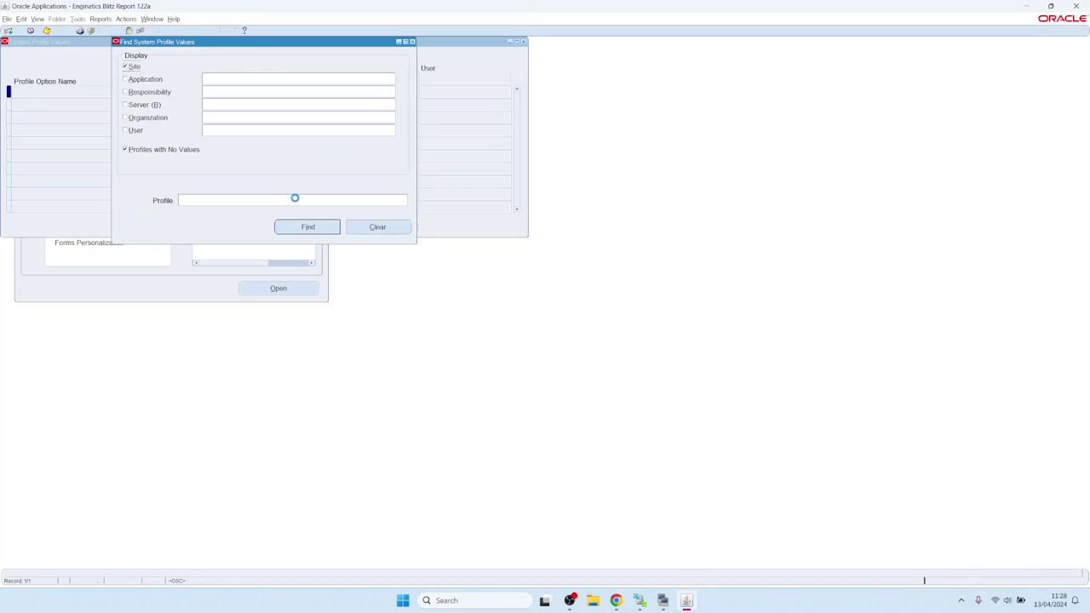
pyautogui.click(207, 201)
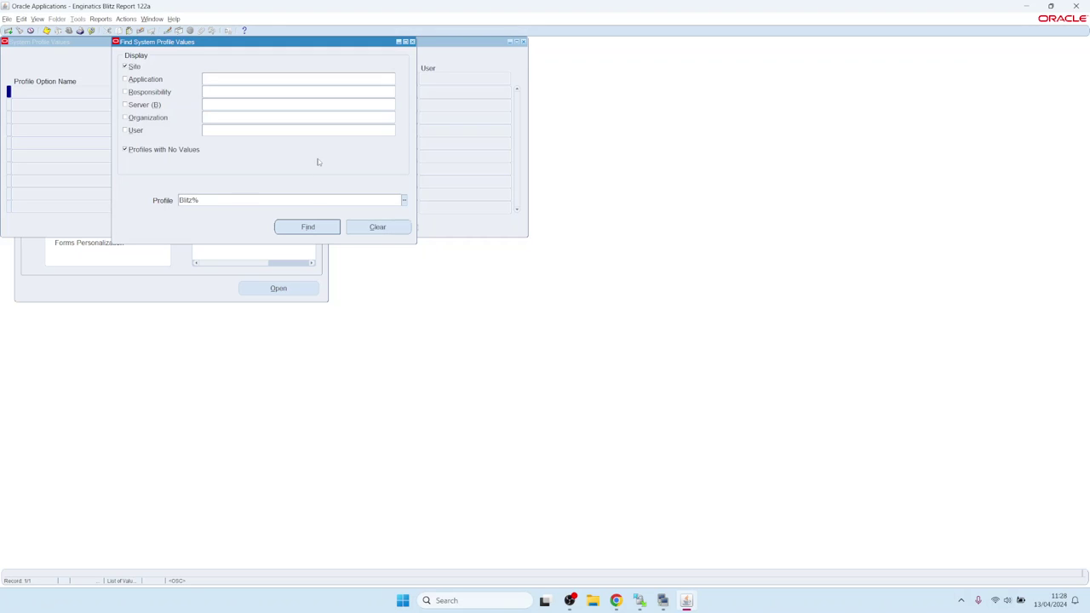
pyautogui.click(232, 128)
pyautogui.write('SYSADMIN')
pyautogui.press('Return')
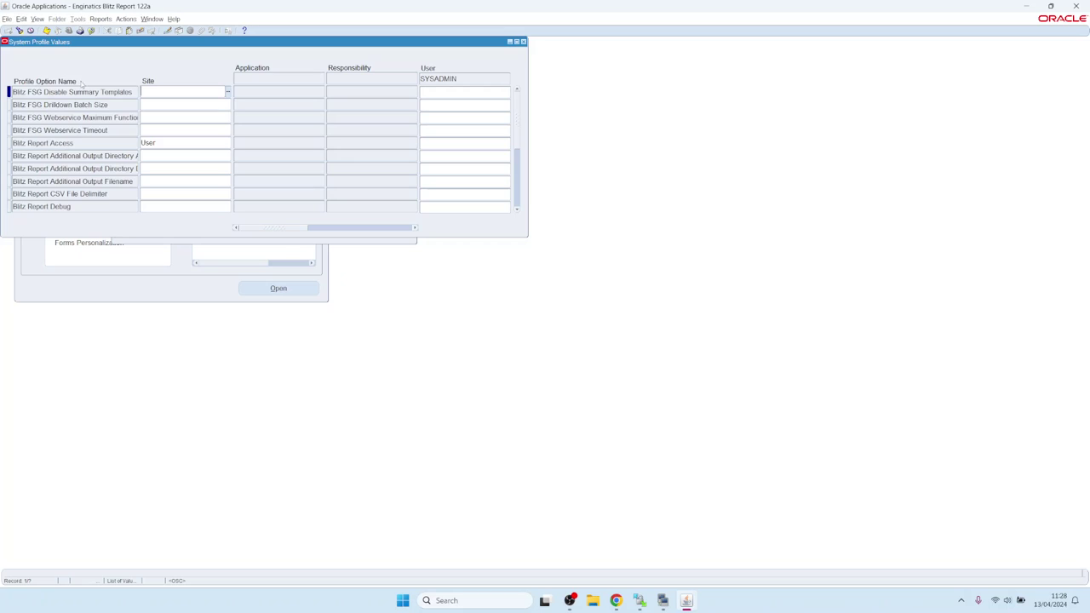
pyautogui.click(69, 145)
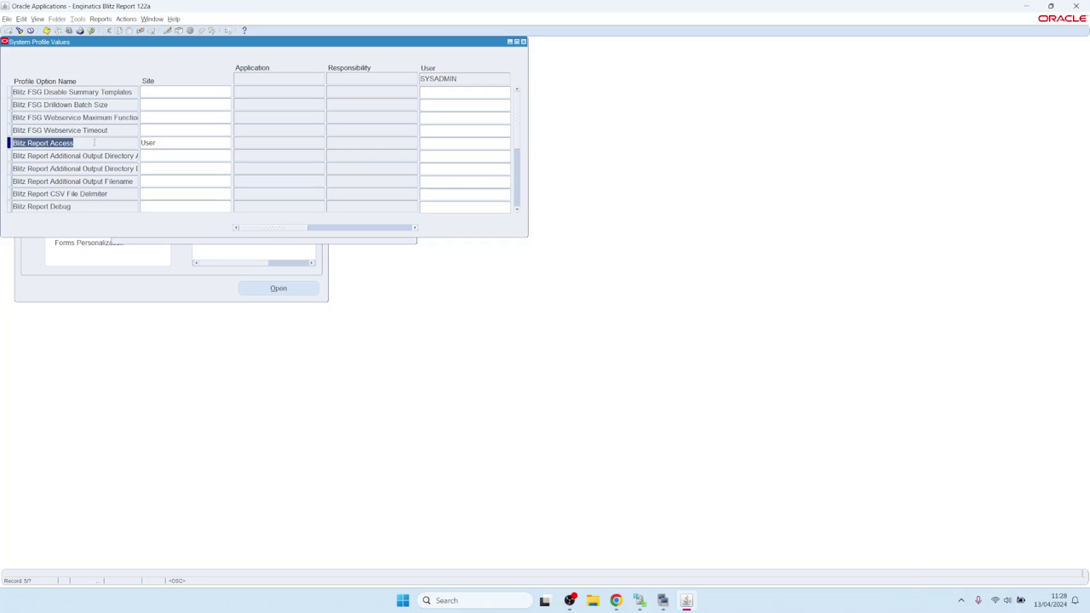
pyautogui.click(170, 143)
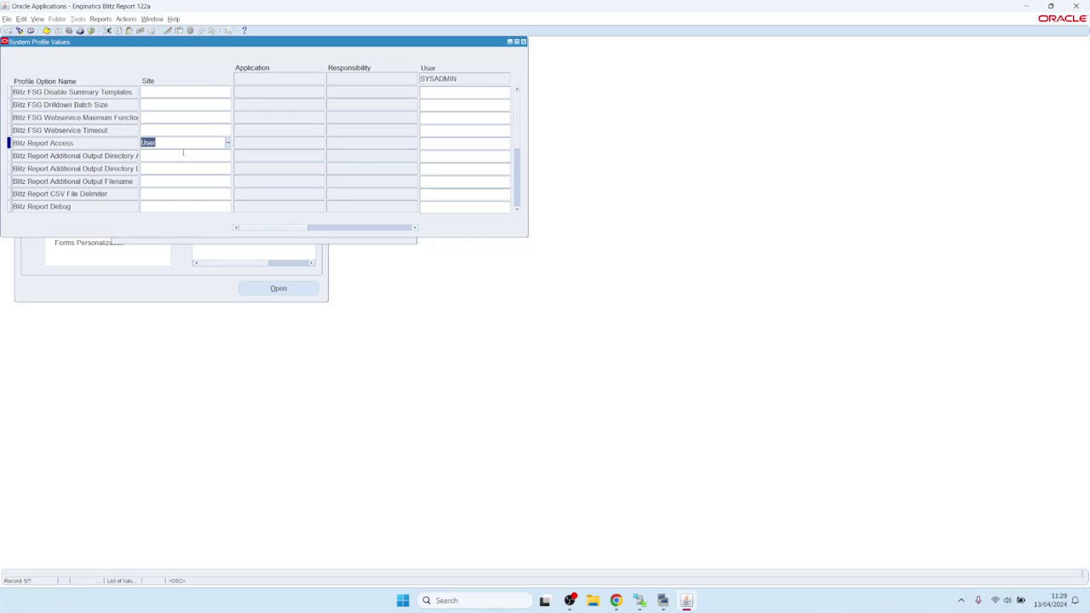
# Set the user-level Blitz Report Access value to System and save
pyautogui.click(435, 145)
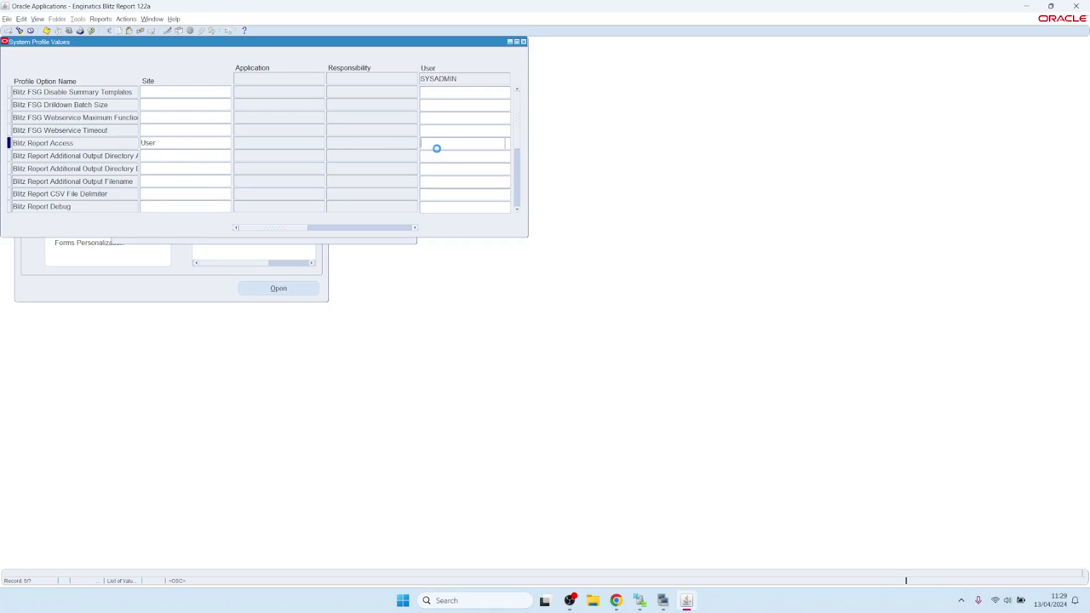
pyautogui.click(508, 144)
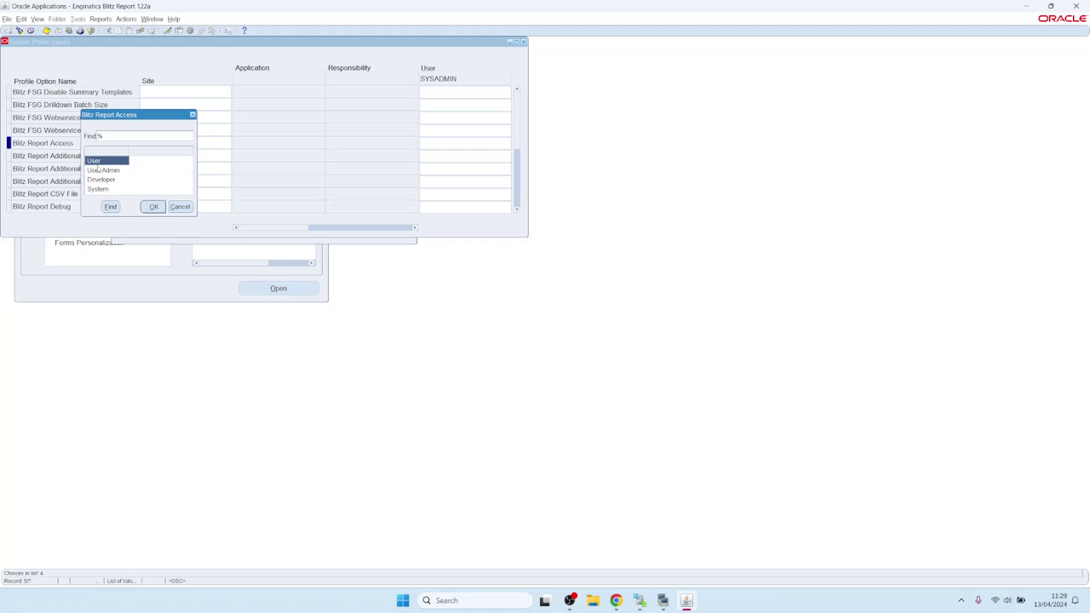
pyautogui.click(104, 181)
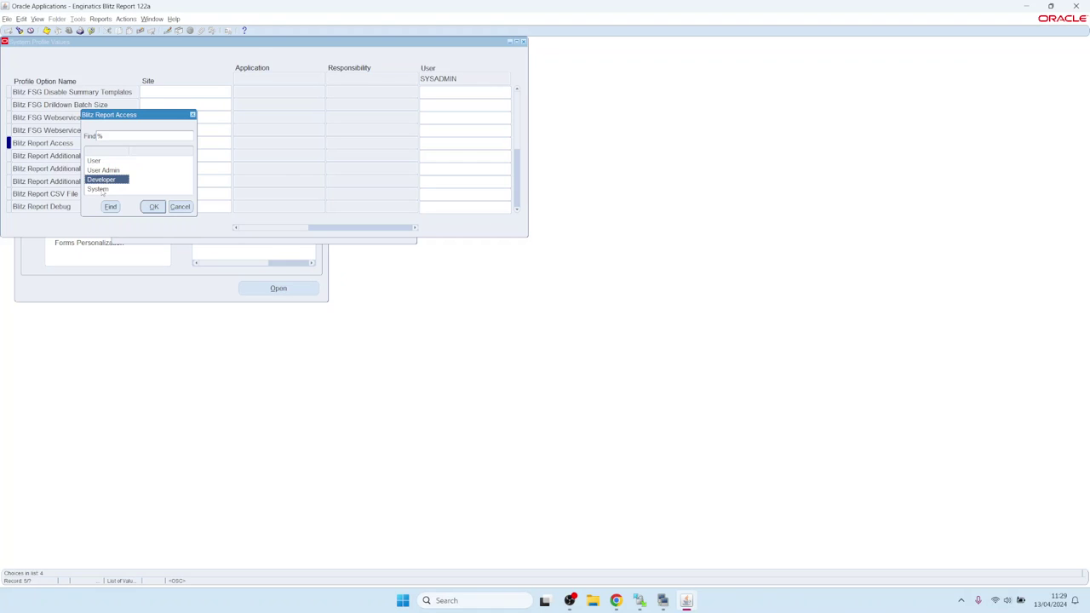
pyautogui.click(102, 189)
pyautogui.click(101, 180)
pyautogui.click(99, 194)
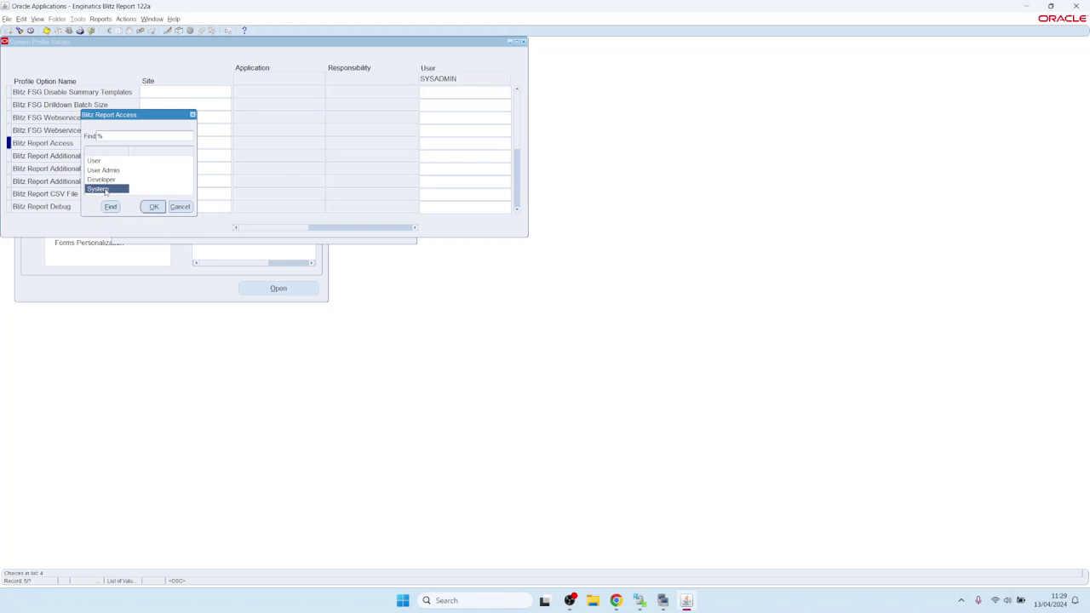
pyautogui.doubleClick(104, 190)
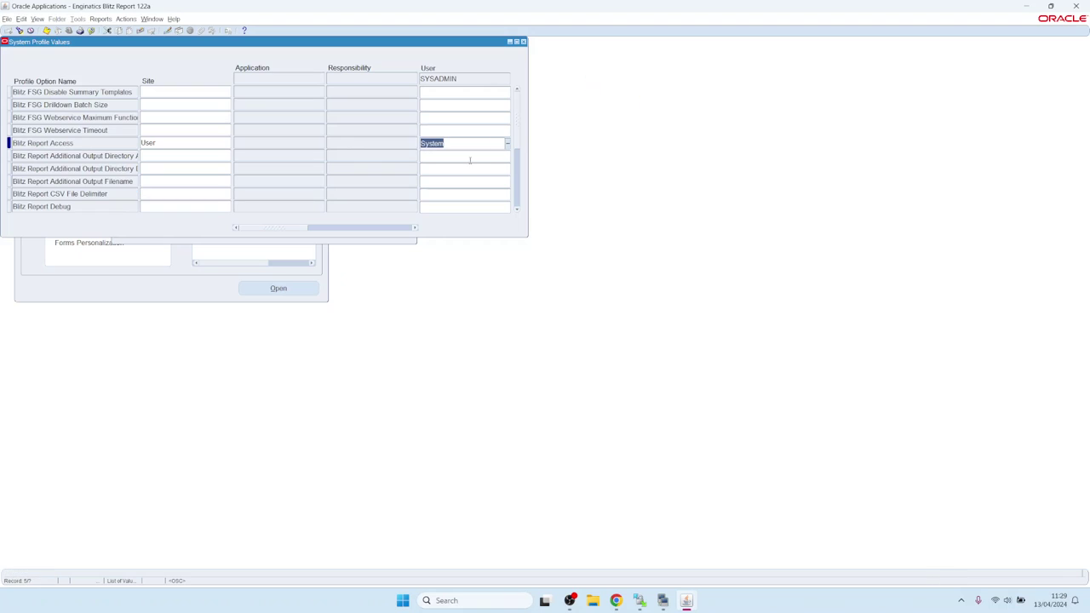
pyautogui.hotkey('ctrl', 's')
pyautogui.click(524, 41)
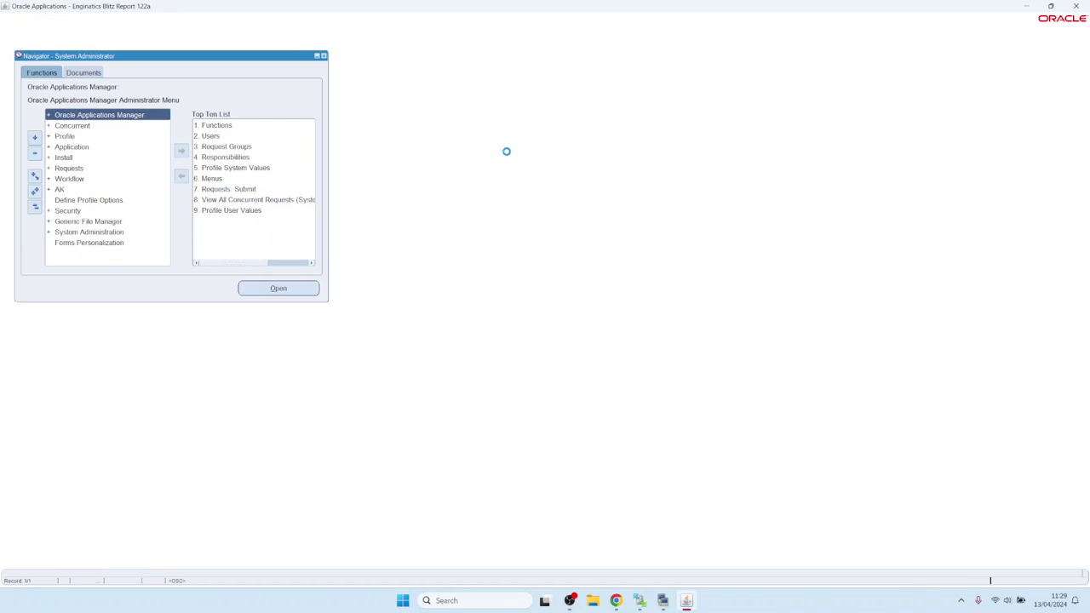
# Show the guide's section 3.3 on the Update Menu Entries concurrent program, then return to Oracle Applications
pyautogui.click(616, 600)
pyautogui.click(202, 6)
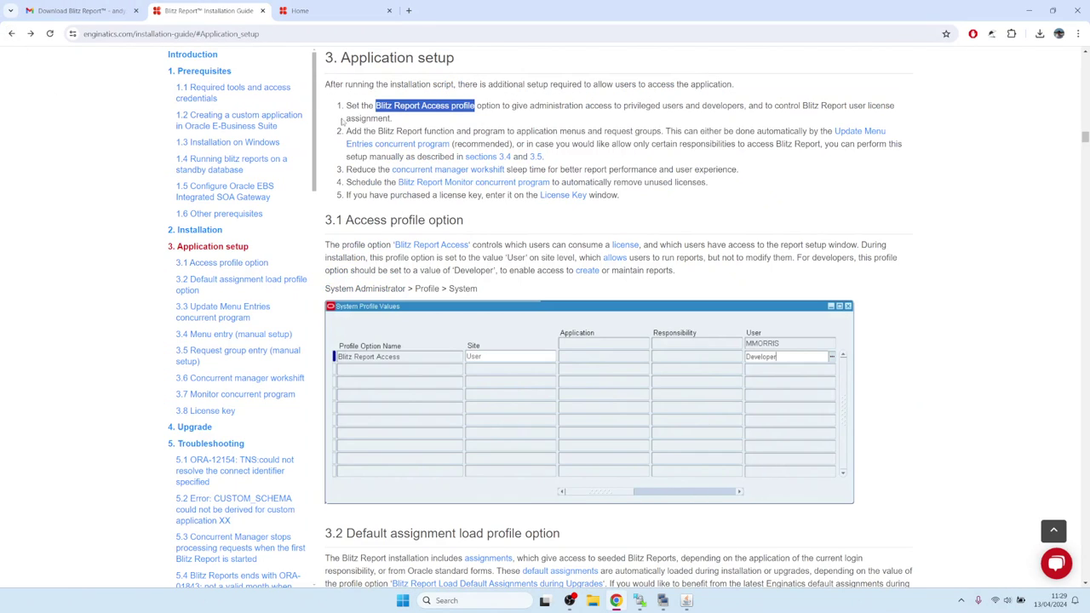
pyautogui.click(363, 131)
pyautogui.moveTo(362, 131); pyautogui.dragTo(476, 131)
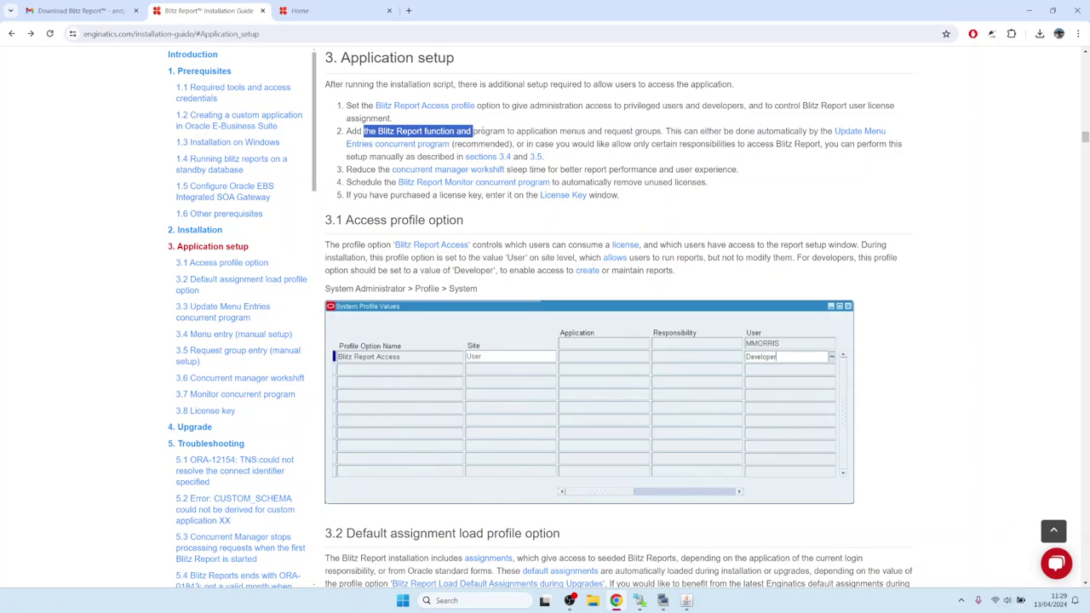
pyautogui.click(475, 132)
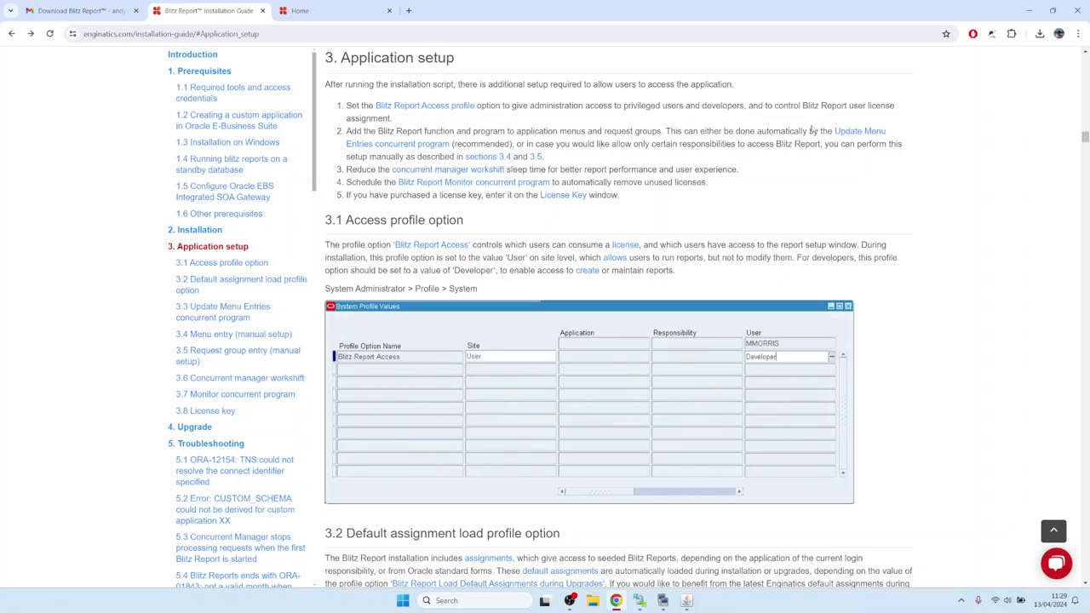
pyautogui.click(854, 133)
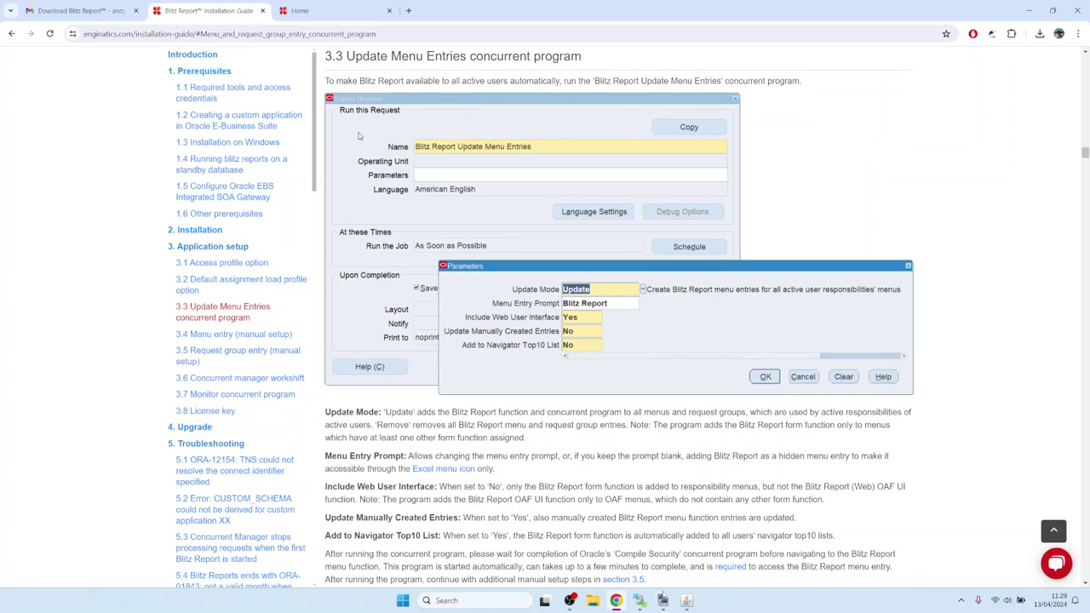
pyautogui.hotkey('alt', 'Tab')
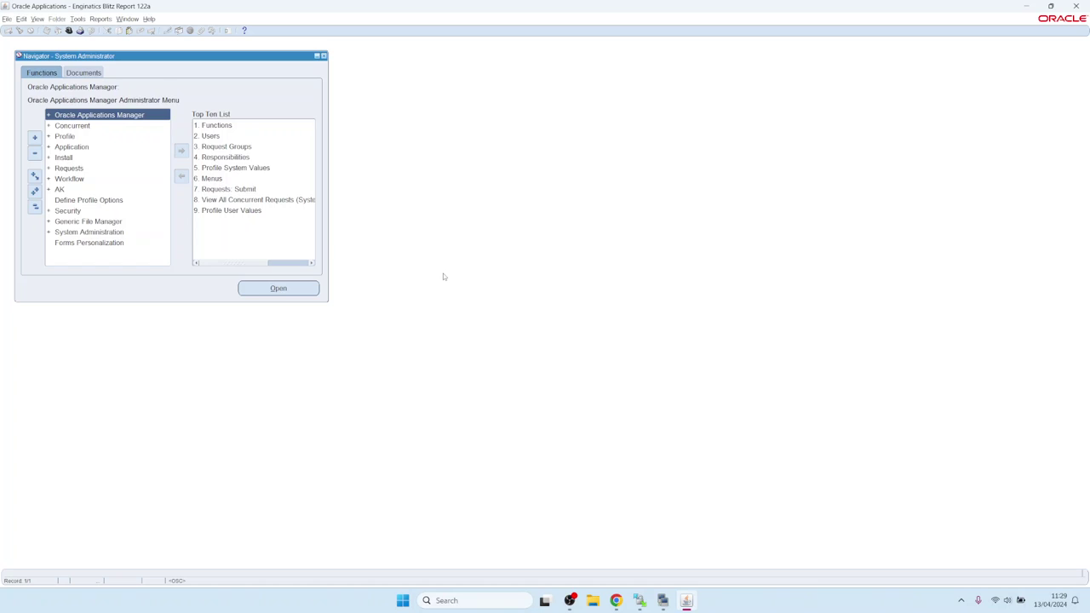
# Start a new single request and choose Blitz Report Update Menu Entries via a Blitz% lookup
pyautogui.hotkey('alt', 'v')
pyautogui.press('r')
pyautogui.hotkey('alt', 'n')
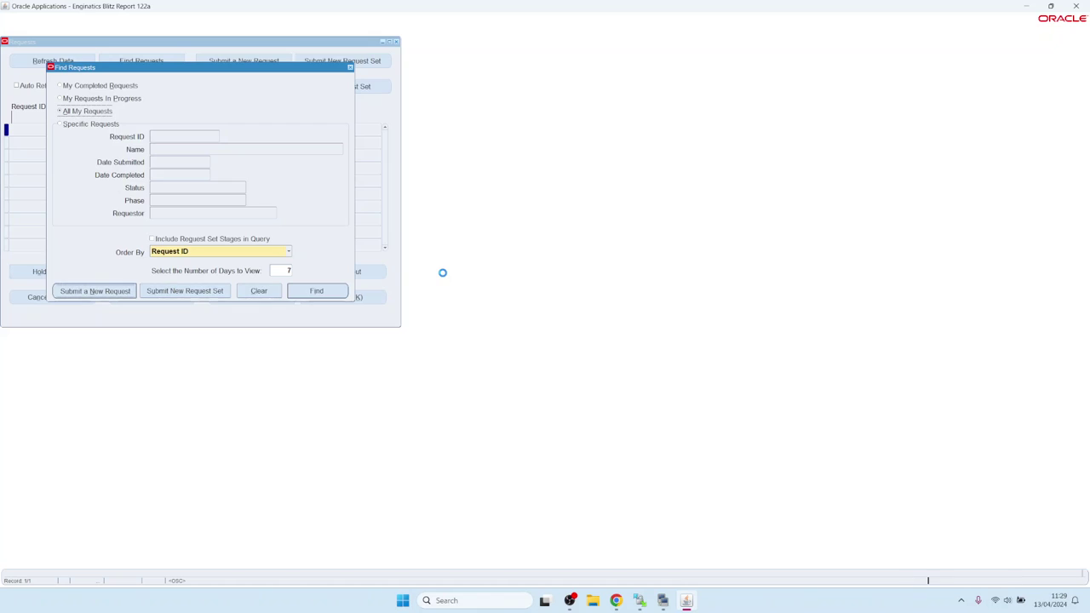
pyautogui.write('Blitz%')
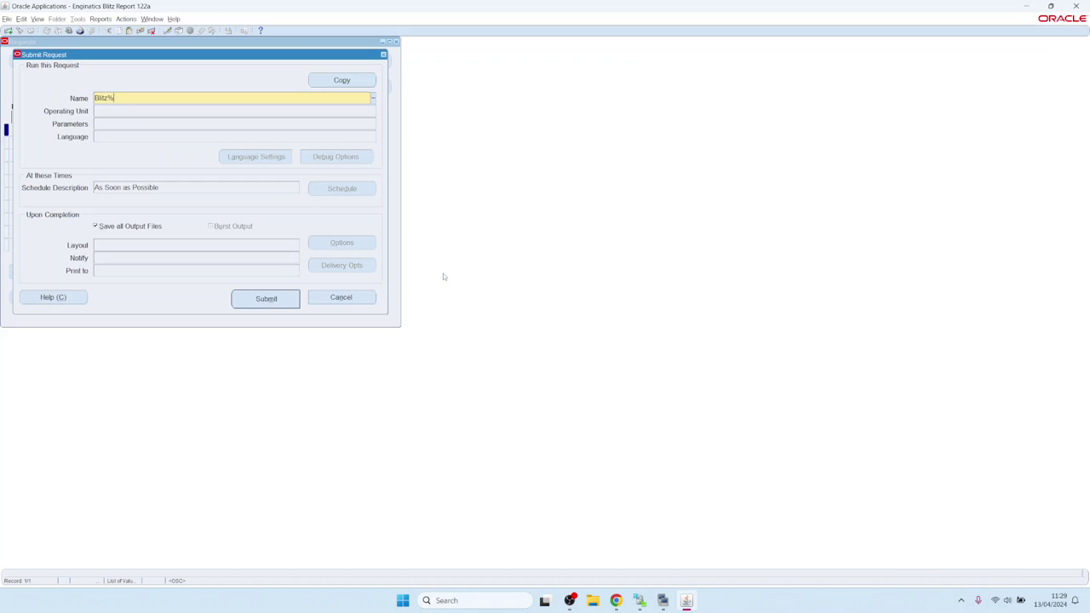
pyautogui.press('Tab')
pyautogui.press('Down')
pyautogui.press('Down')
pyautogui.press('Down')
pyautogui.press('Down')
pyautogui.press('Down')
pyautogui.press('Down')
pyautogui.press('Down')
pyautogui.press('Down')
pyautogui.press('Up')
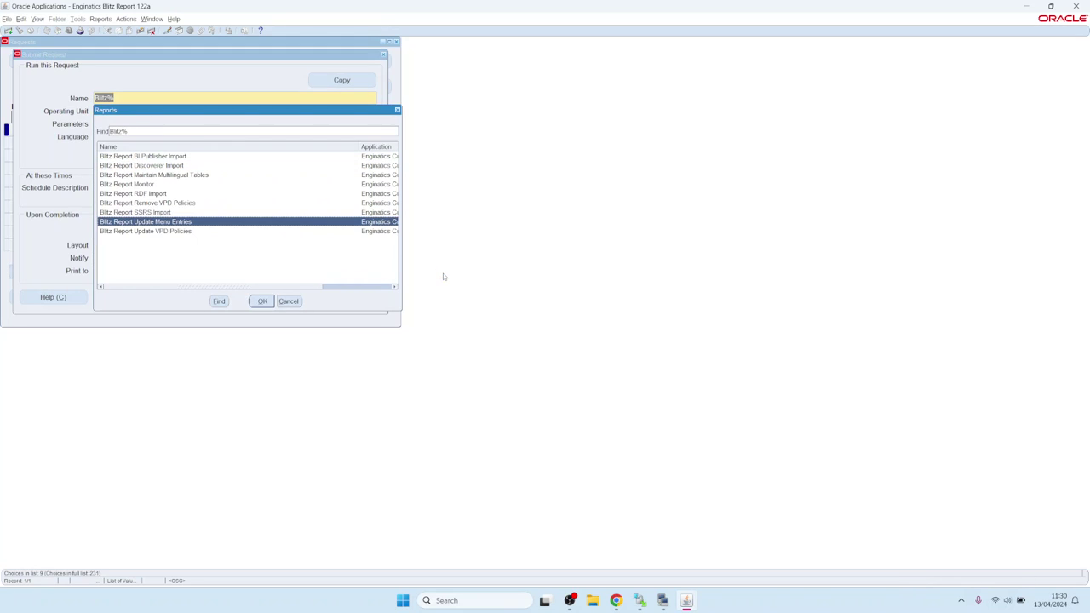
pyautogui.press('Return')
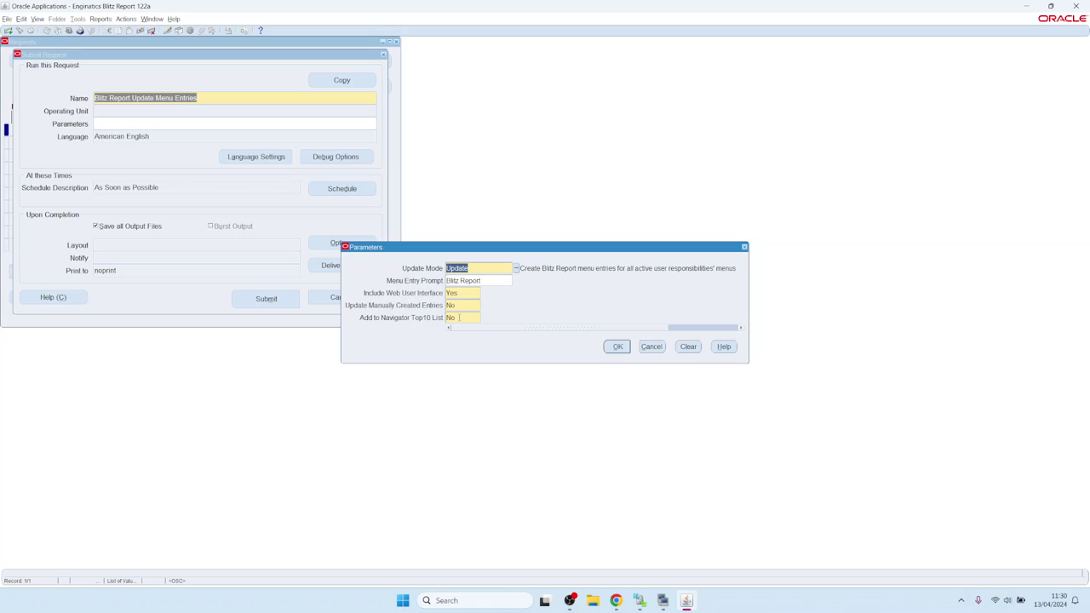
# Set Add to Navigator Top10 List to Yes, submit the request, and find it running
pyautogui.click(463, 317)
pyautogui.press('Tab')
pyautogui.click(618, 346)
pyautogui.click(285, 299)
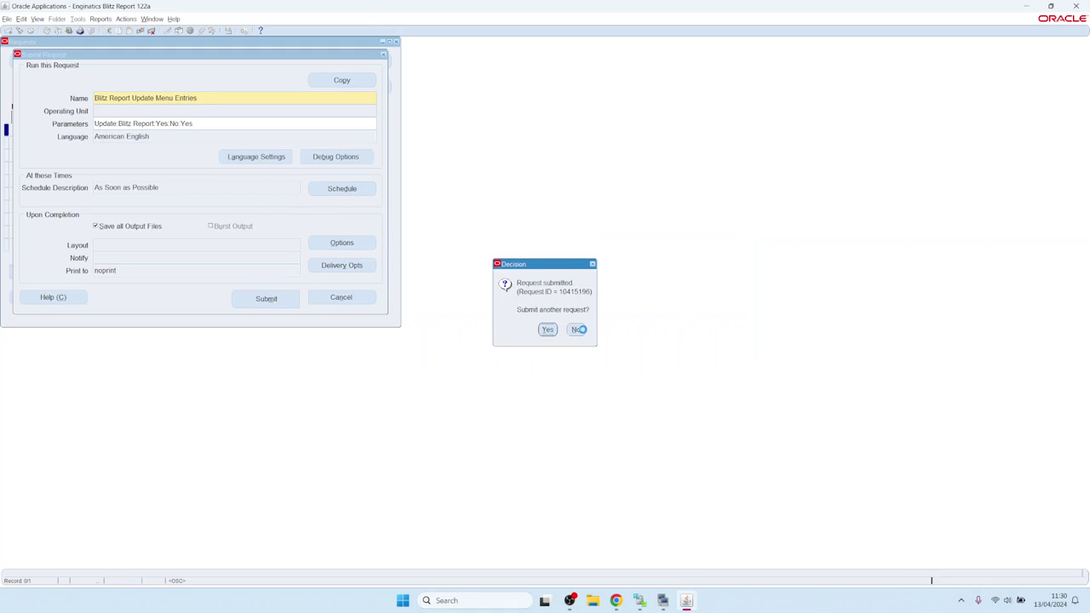
pyautogui.click(577, 331)
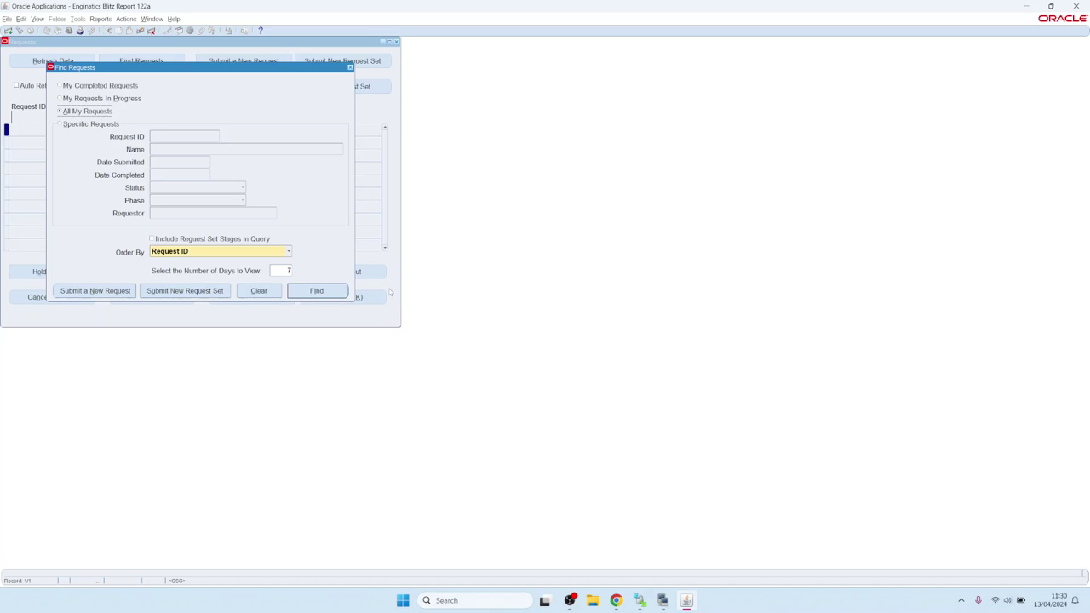
pyautogui.click(321, 289)
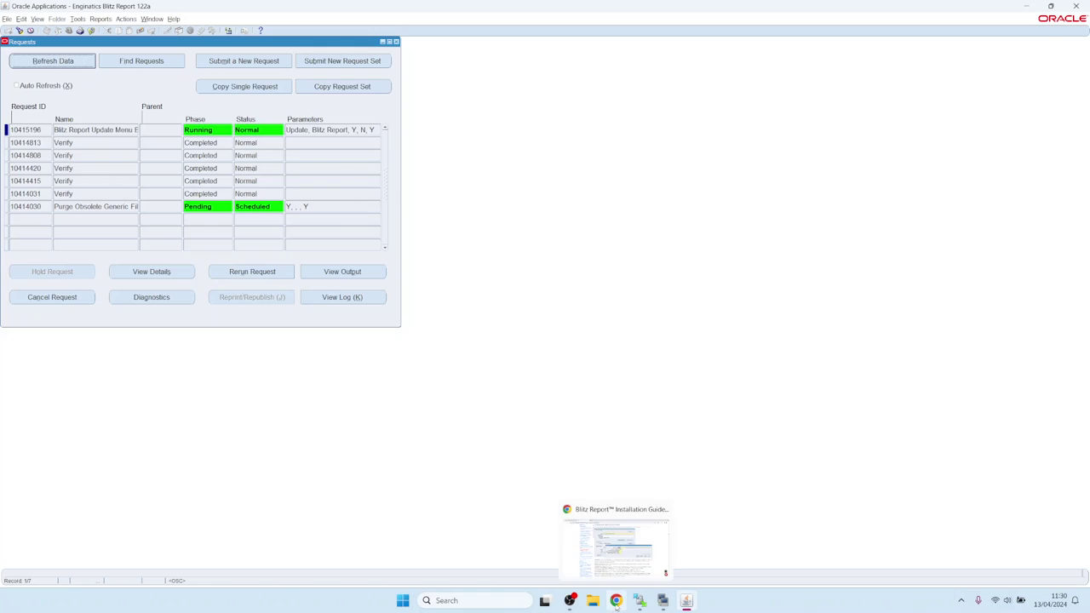
pyautogui.click(616, 600)
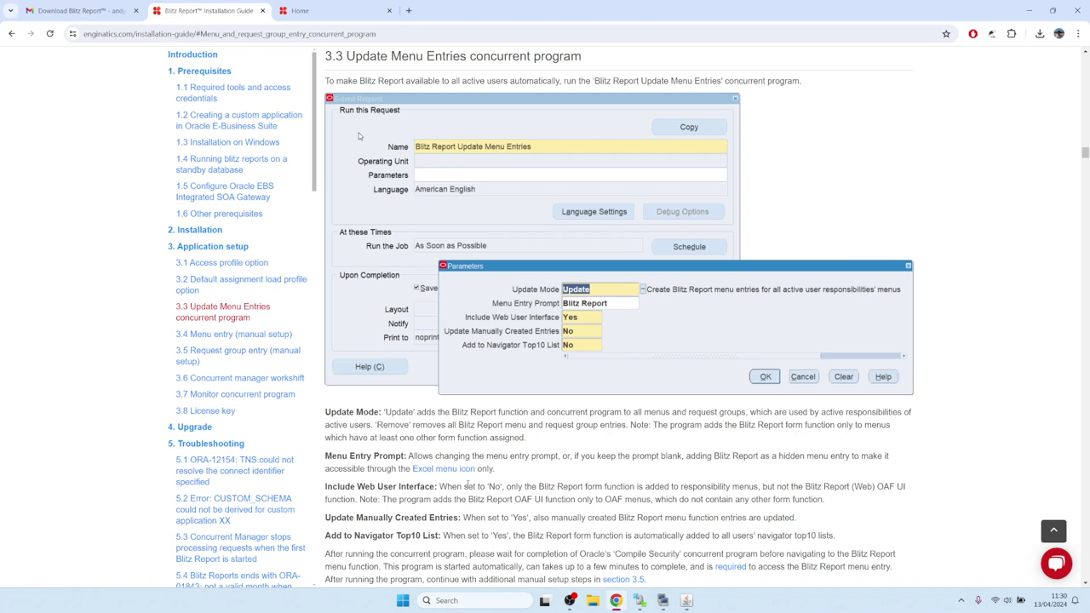
# Return to the guide's section 3 and follow the concurrent manager workshift link, then go back to Oracle
pyautogui.click(12, 33)
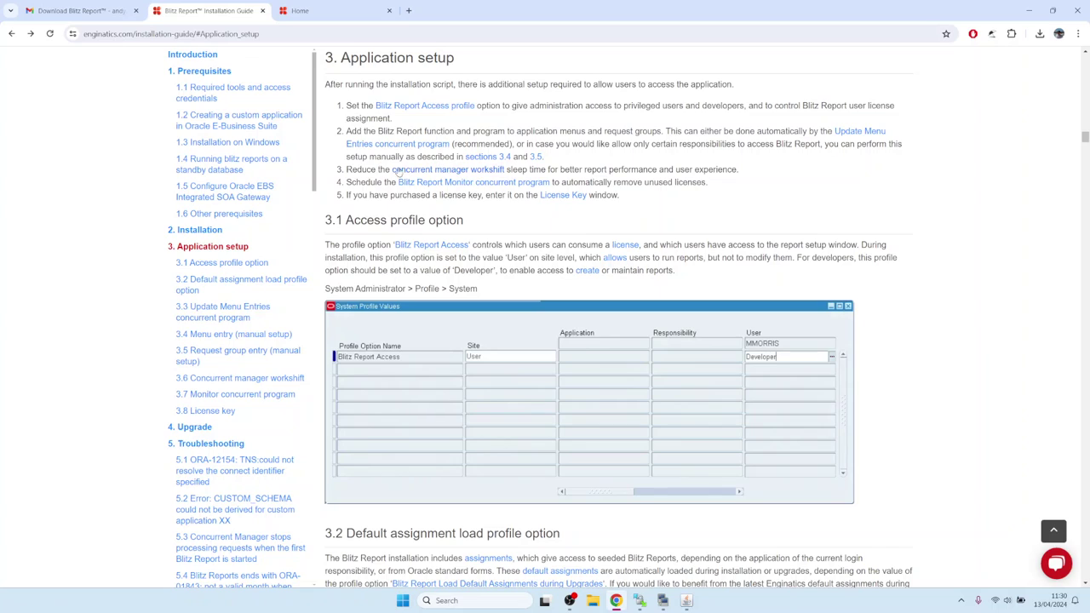
pyautogui.moveTo(349, 169); pyautogui.dragTo(380, 170)
pyautogui.click(414, 172)
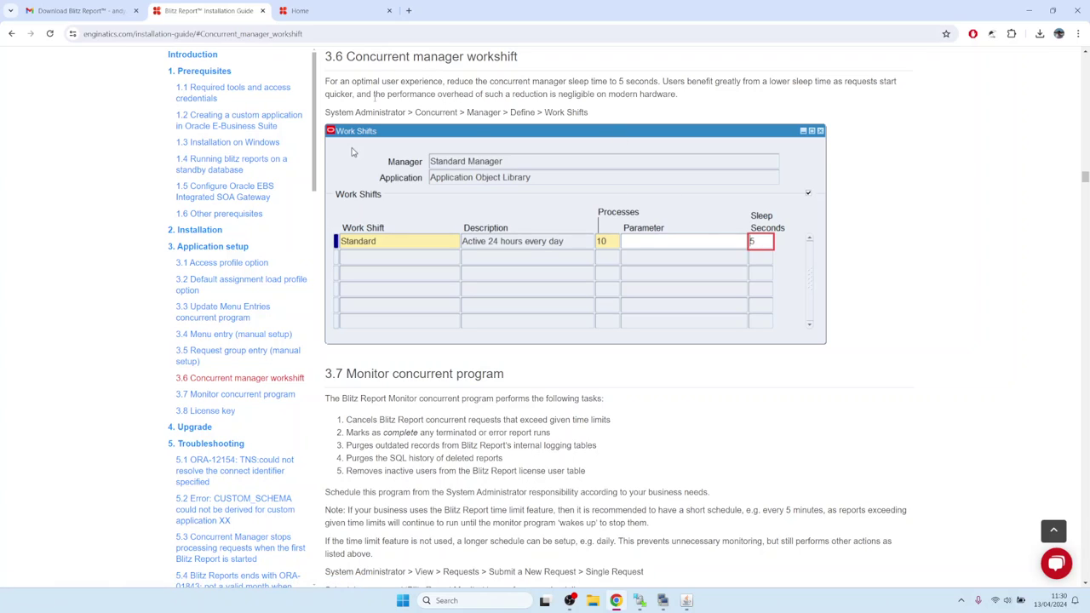
pyautogui.click(687, 601)
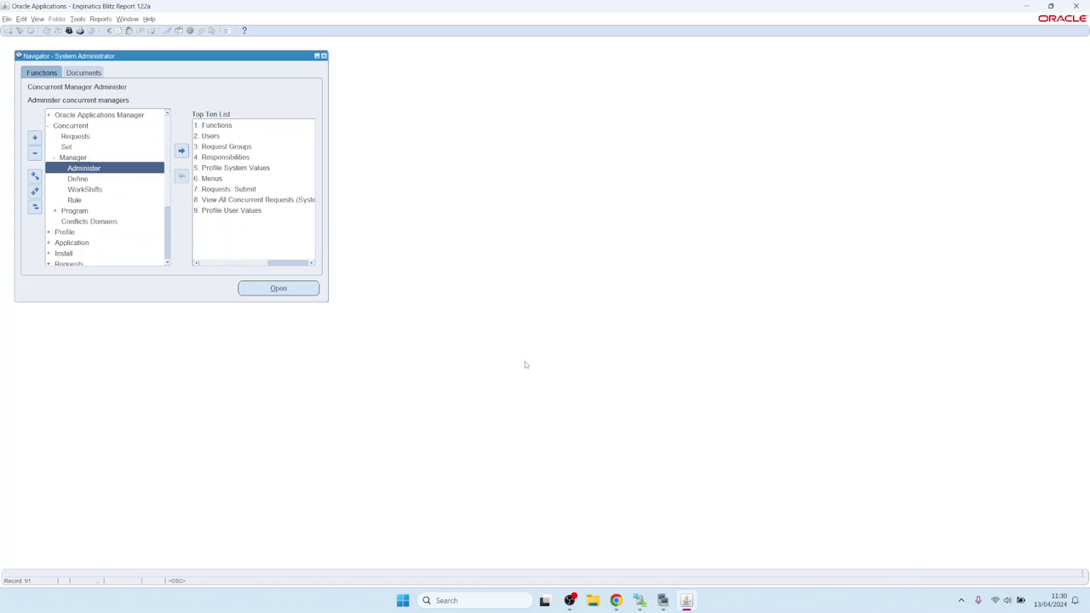
# Query Stand% in Define Concurrent Managers and set the Standard work shift Sleep Seconds to 5, saving it
pyautogui.press('F11')
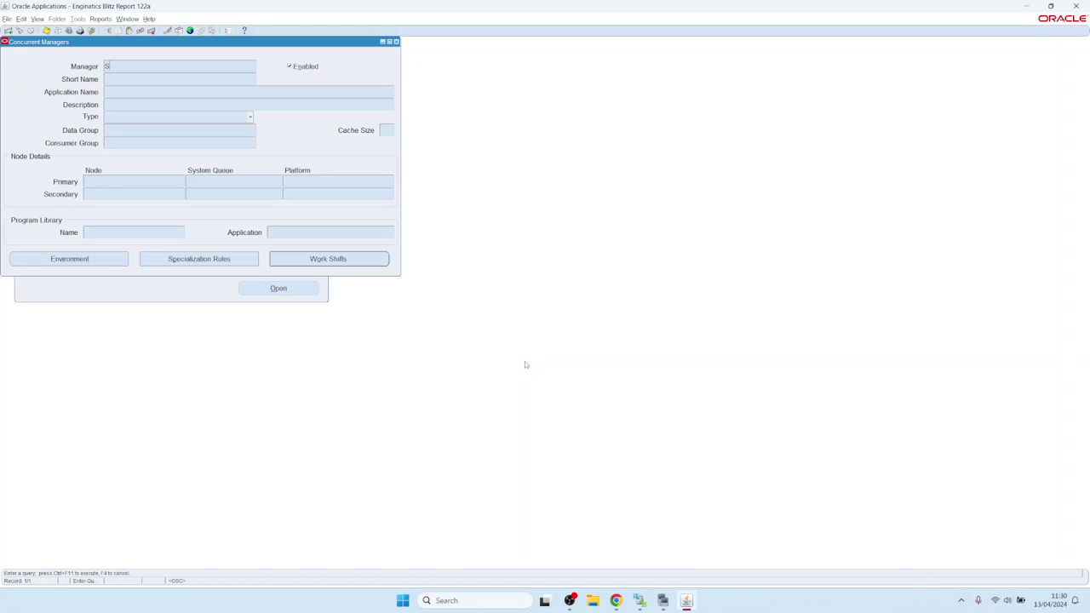
pyautogui.write('Stand%')
pyautogui.click(314, 259)
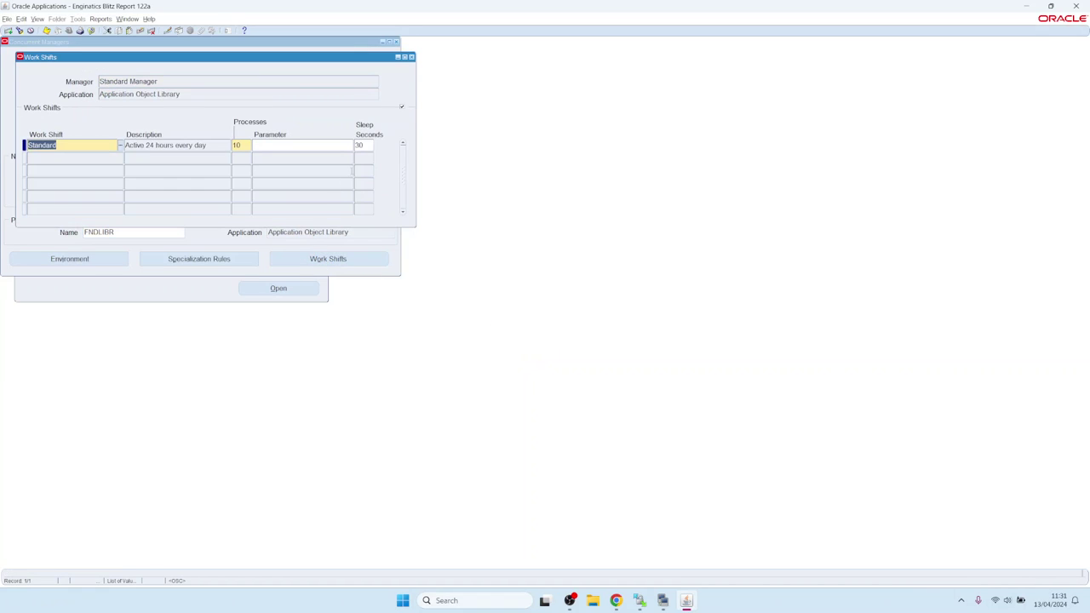
pyautogui.click(363, 146)
pyautogui.doubleClick(363, 146)
pyautogui.write('5')
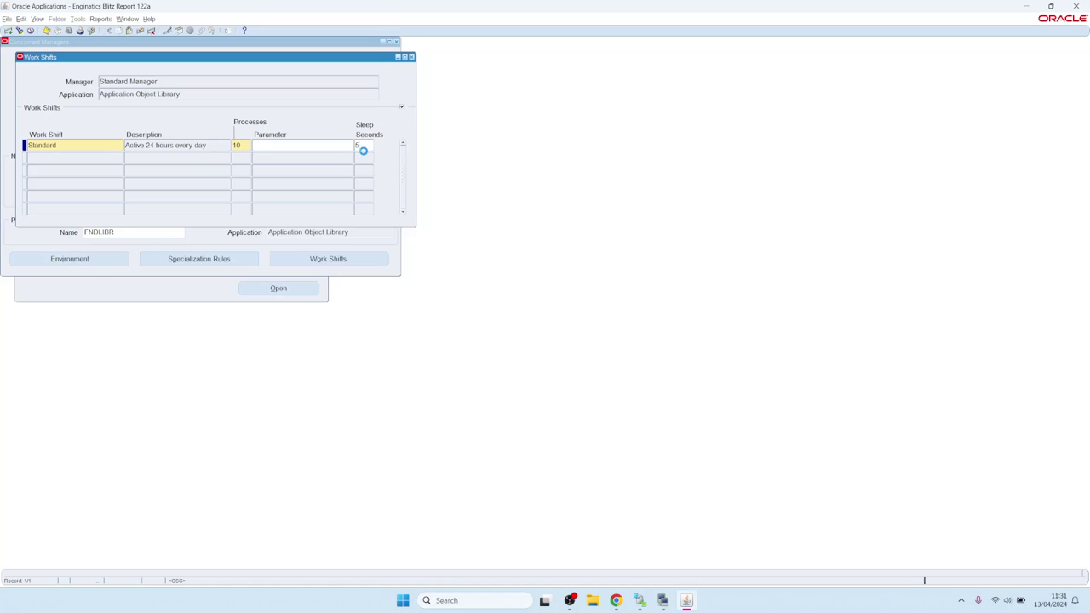
pyautogui.hotkey('ctrl', 's')
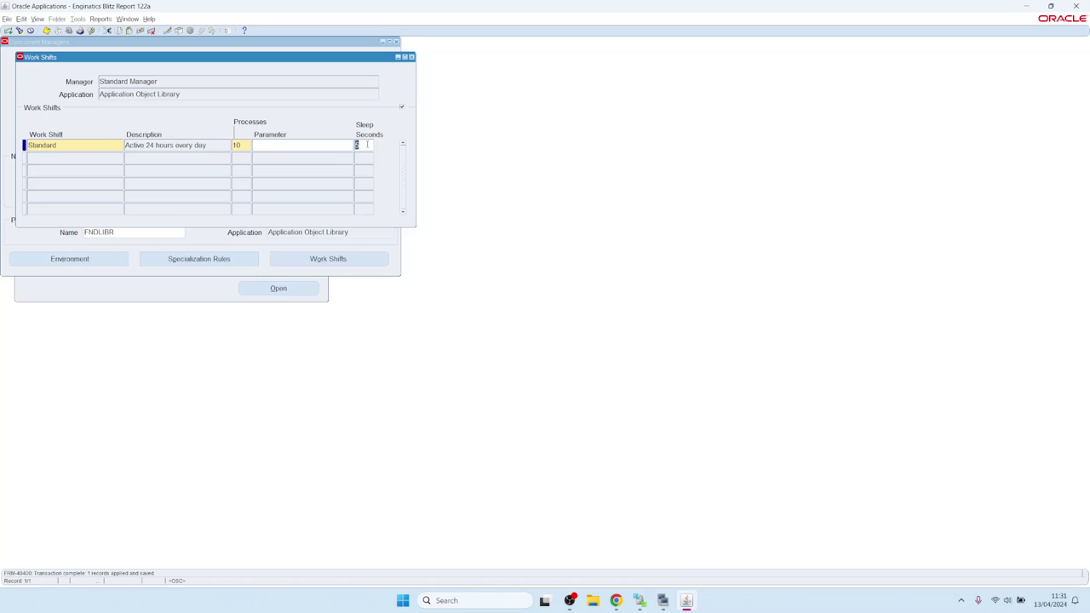
pyautogui.click(412, 58)
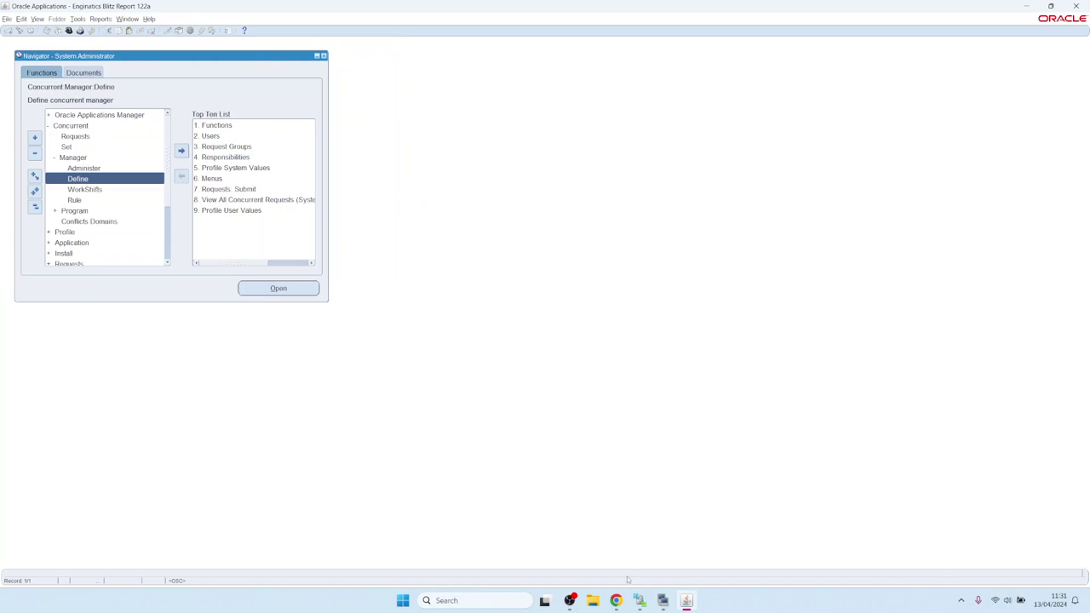
# Follow the guide's Blitz Report Monitor concurrent program link to section 3.7, then return to Oracle
pyautogui.click(616, 600)
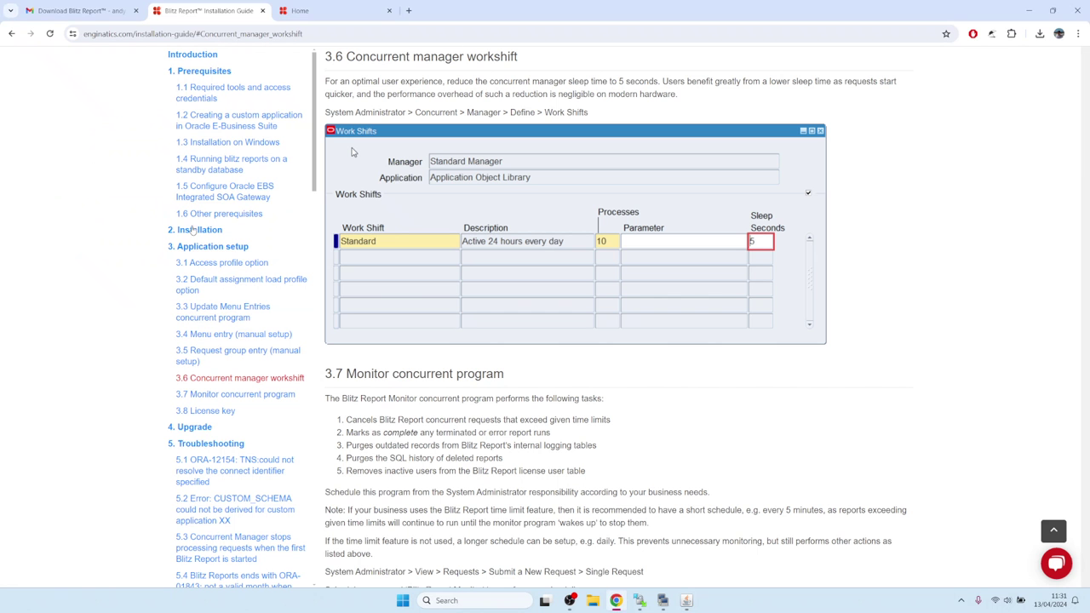
pyautogui.click(11, 33)
pyautogui.click(359, 181)
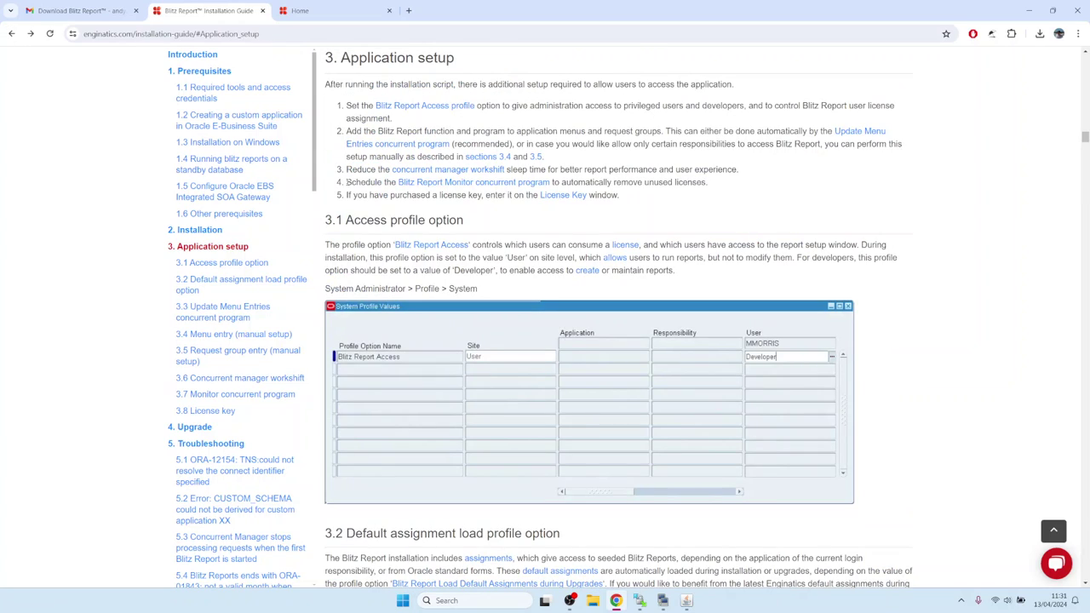
pyautogui.moveTo(347, 182); pyautogui.dragTo(379, 182)
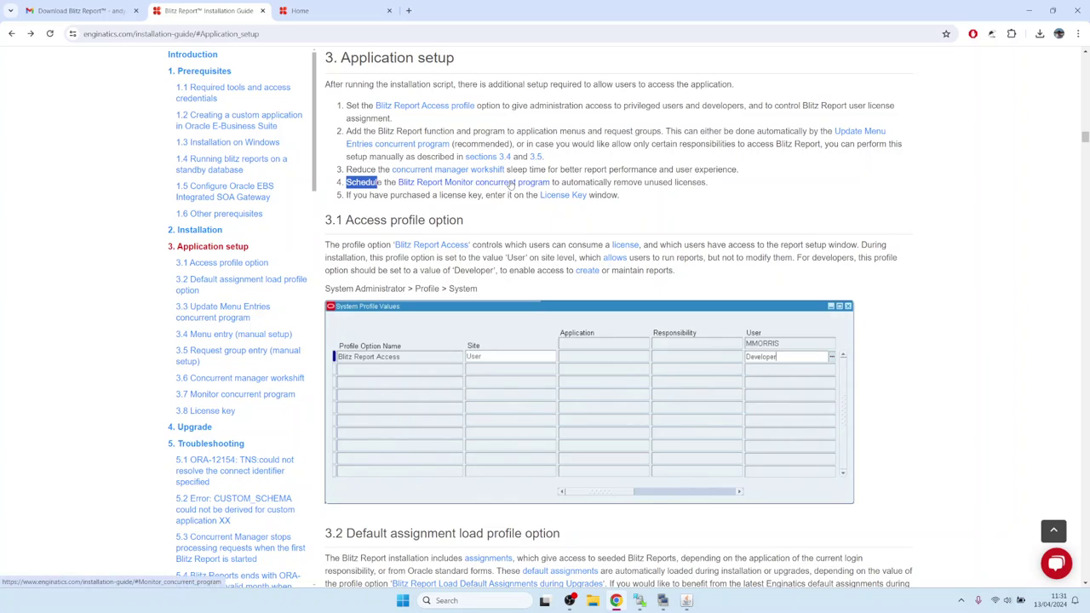
pyautogui.click(511, 184)
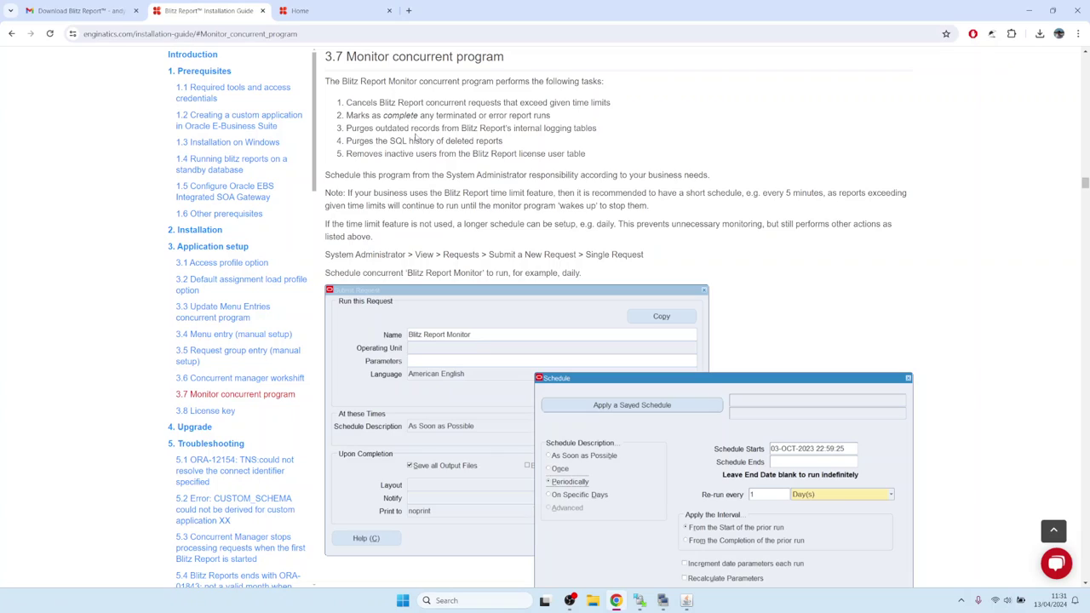
pyautogui.moveTo(347, 155); pyautogui.dragTo(598, 159)
pyautogui.click(433, 140)
pyautogui.click(687, 601)
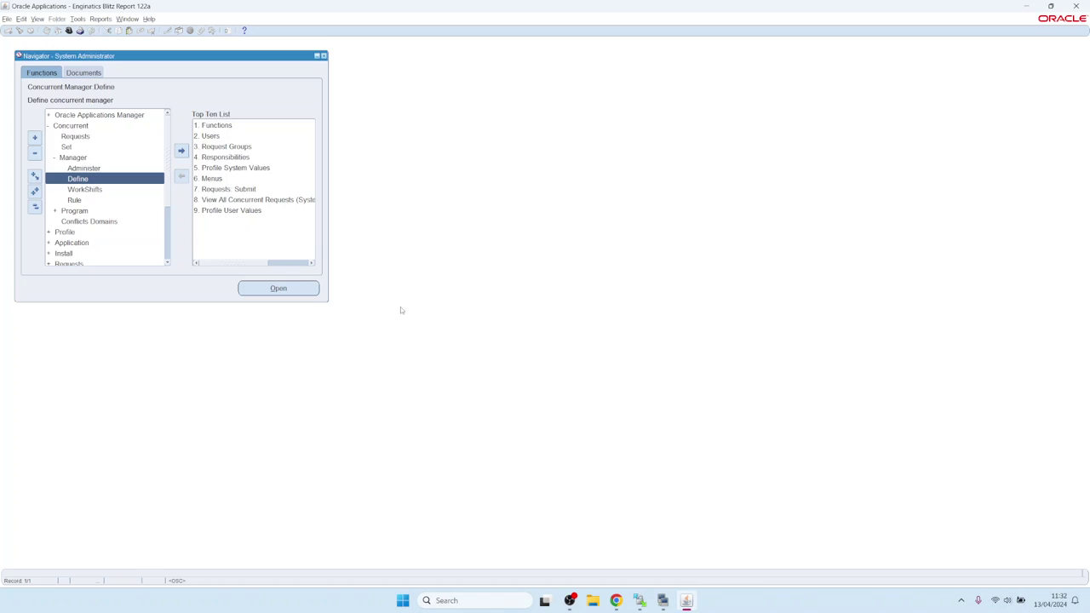
# Open the Requests window through View > Requests to start a new request
pyautogui.hotkey('alt', 'f')
pyautogui.press('Right')
pyautogui.press('Right')
pyautogui.press('Up')
pyautogui.press('Return')
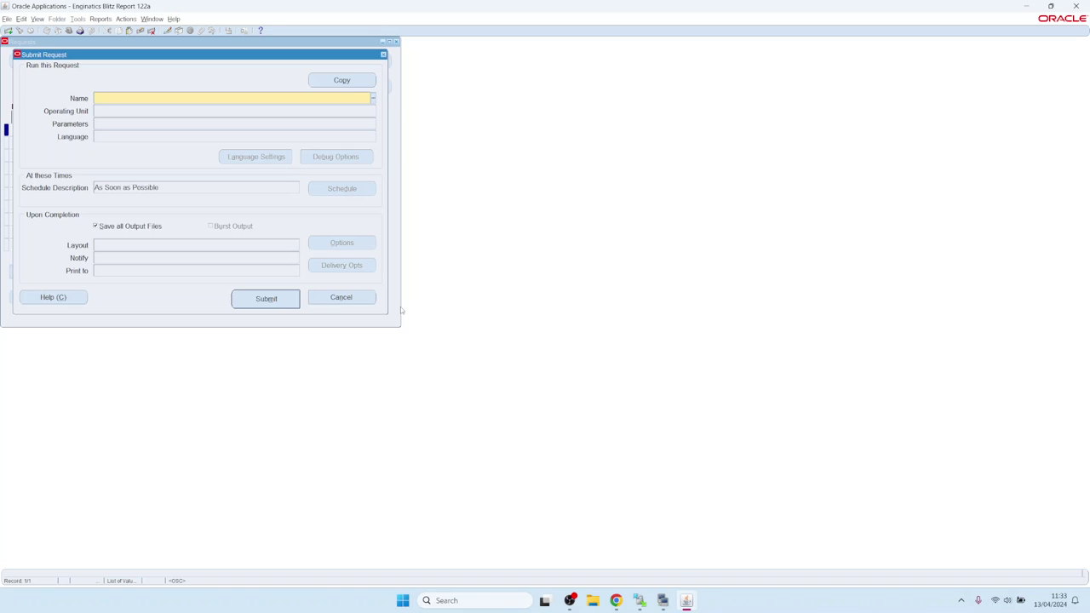
# Choose Blitz Report Monitor as the program and accept its empty parameters
pyautogui.write('Blitz')
pyautogui.press('Tab')
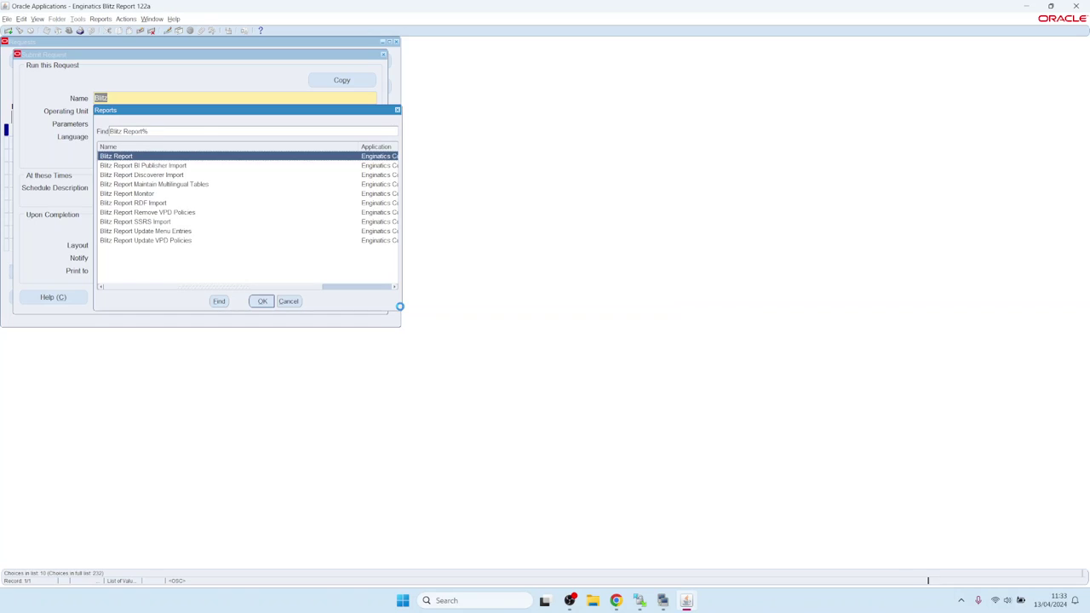
pyautogui.press('Down')
pyautogui.press('Down')
pyautogui.press('Down')
pyautogui.press('Down')
pyautogui.press('Return')
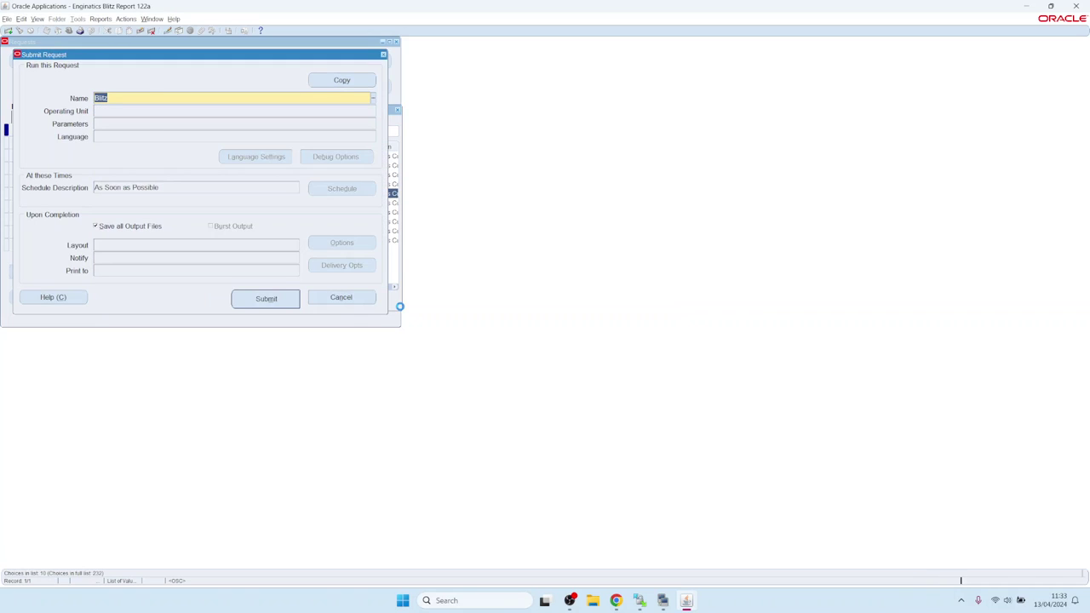
pyautogui.click(496, 324)
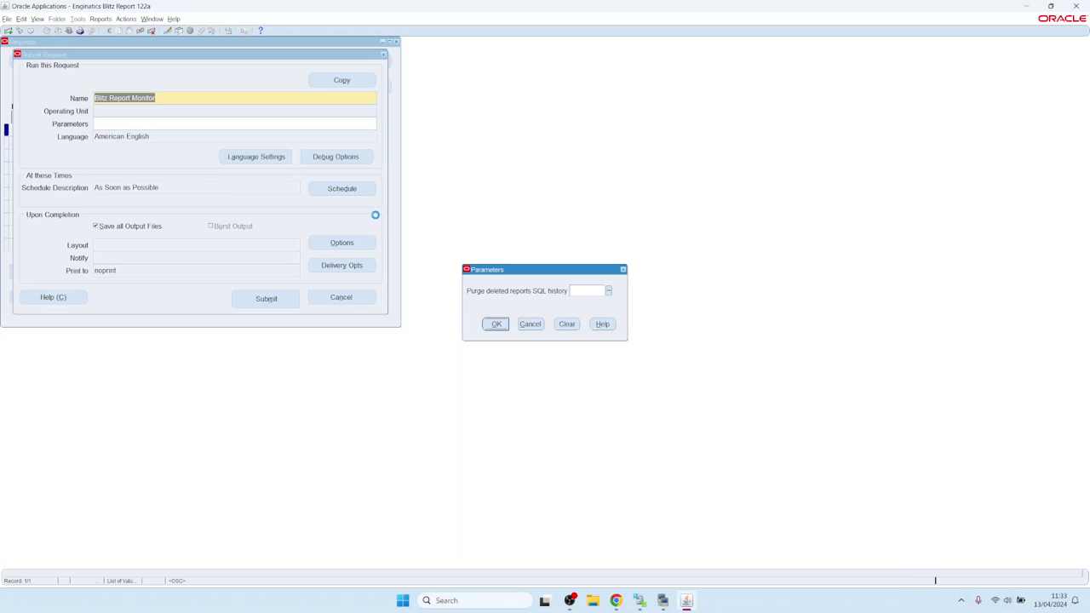
# Schedule it to run periodically with no end date, submit, and decline another request
pyautogui.click(345, 189)
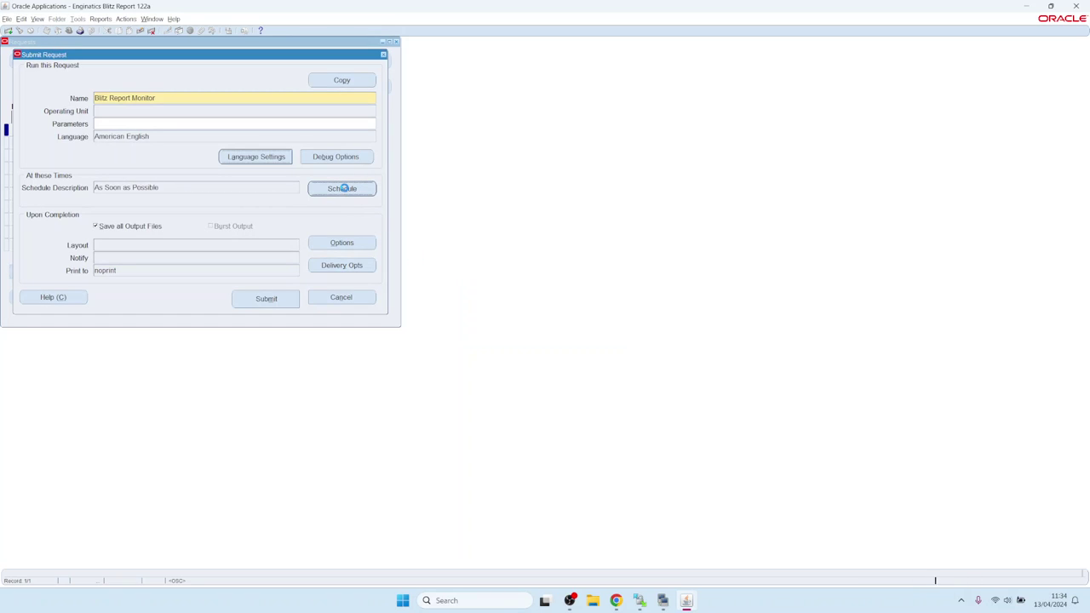
pyautogui.click(390, 267)
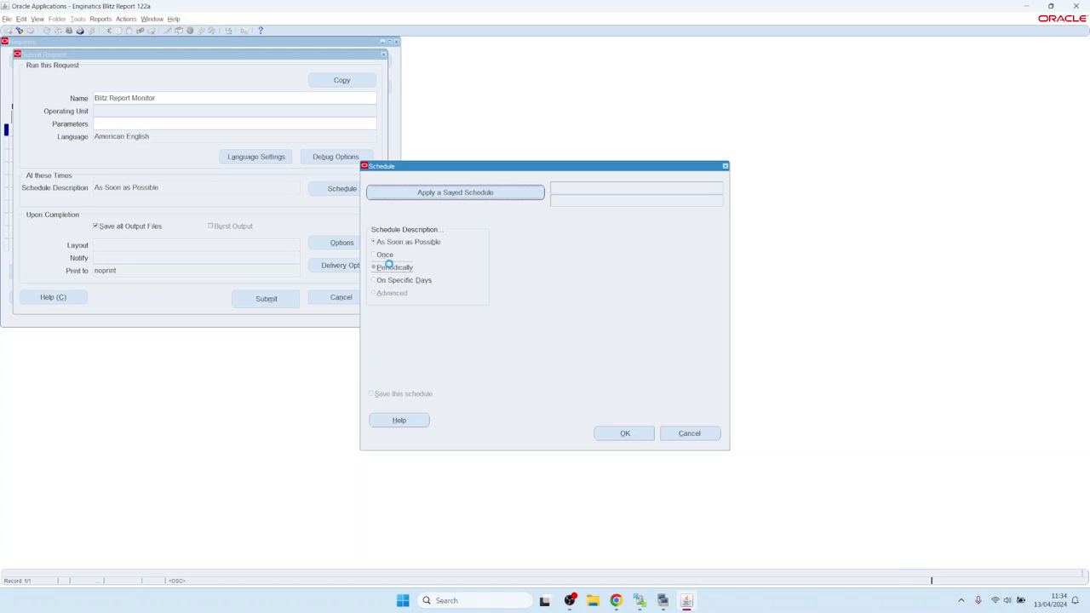
pyautogui.click(625, 433)
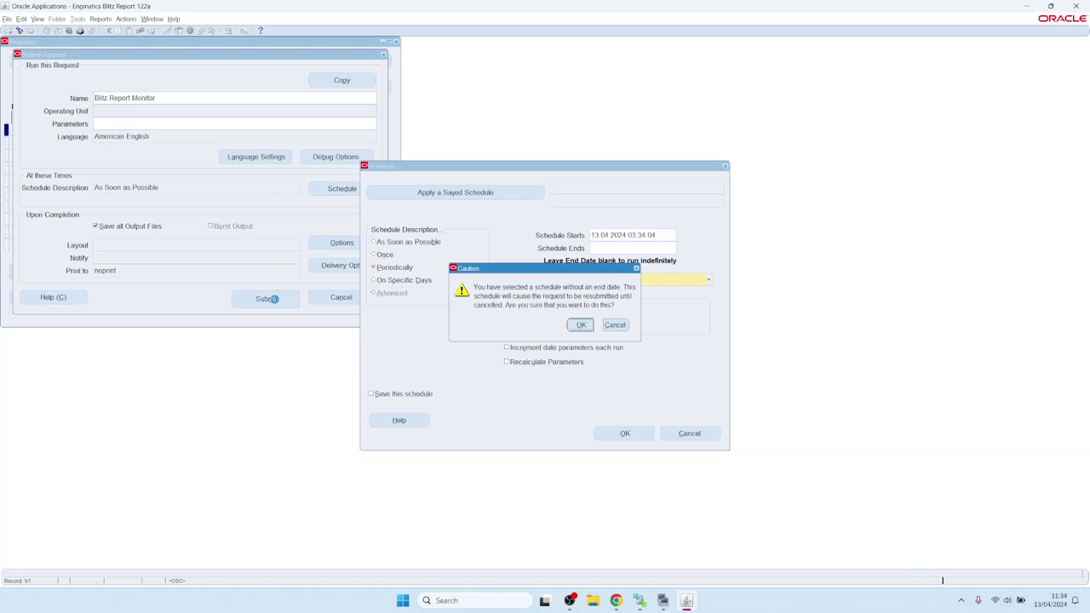
pyautogui.press('Return')
pyautogui.click(266, 299)
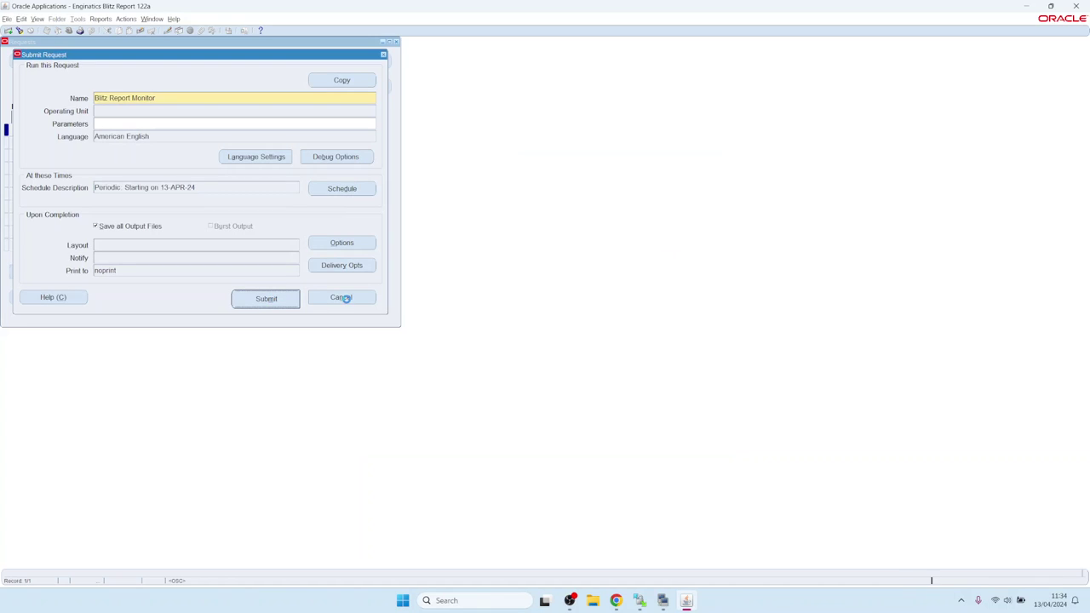
pyautogui.click(576, 328)
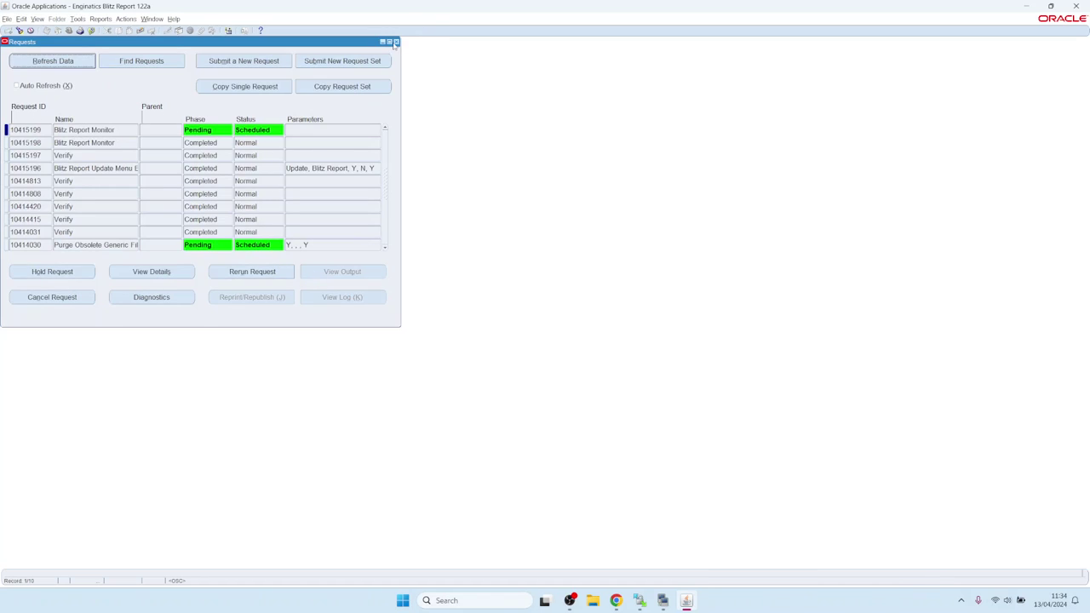
# Jump from the guide's step 5 to the License key section, then return to Oracle
pyautogui.click(615, 601)
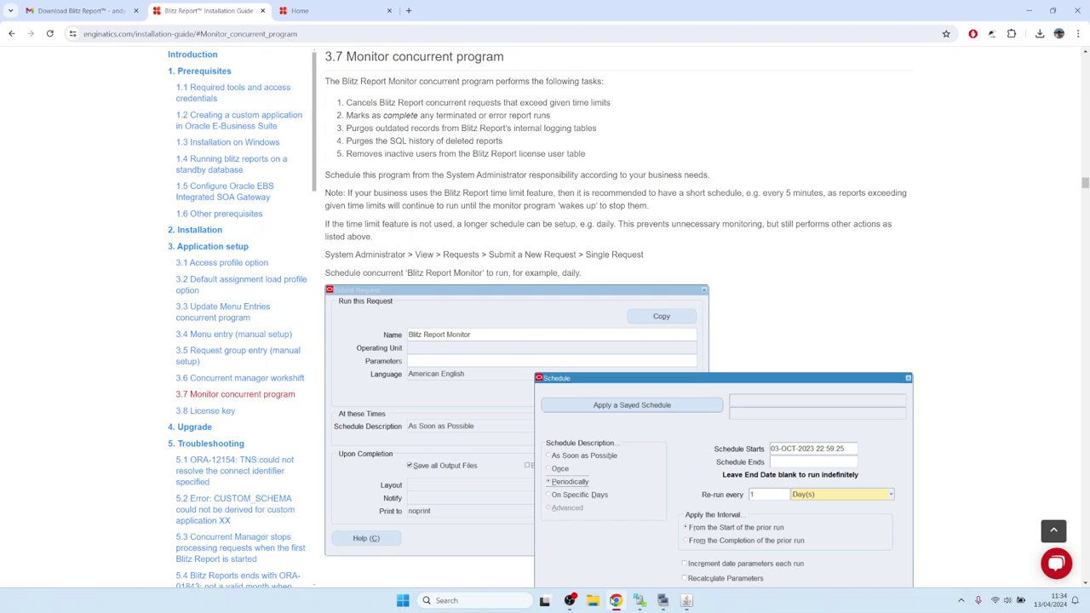
pyautogui.click(11, 33)
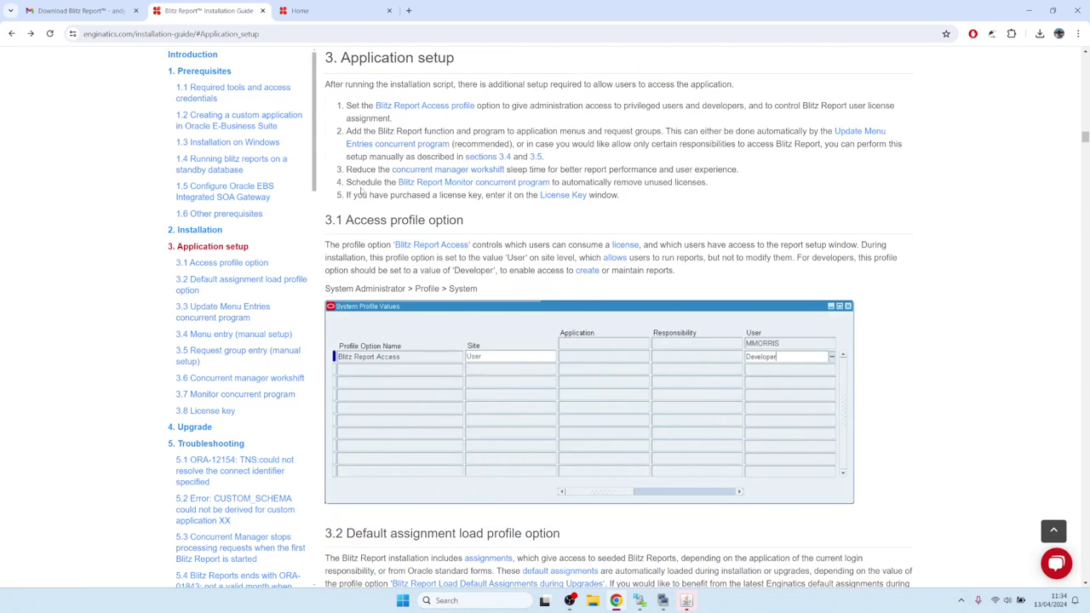
pyautogui.moveTo(347, 195); pyautogui.dragTo(511, 195)
pyautogui.click(523, 195)
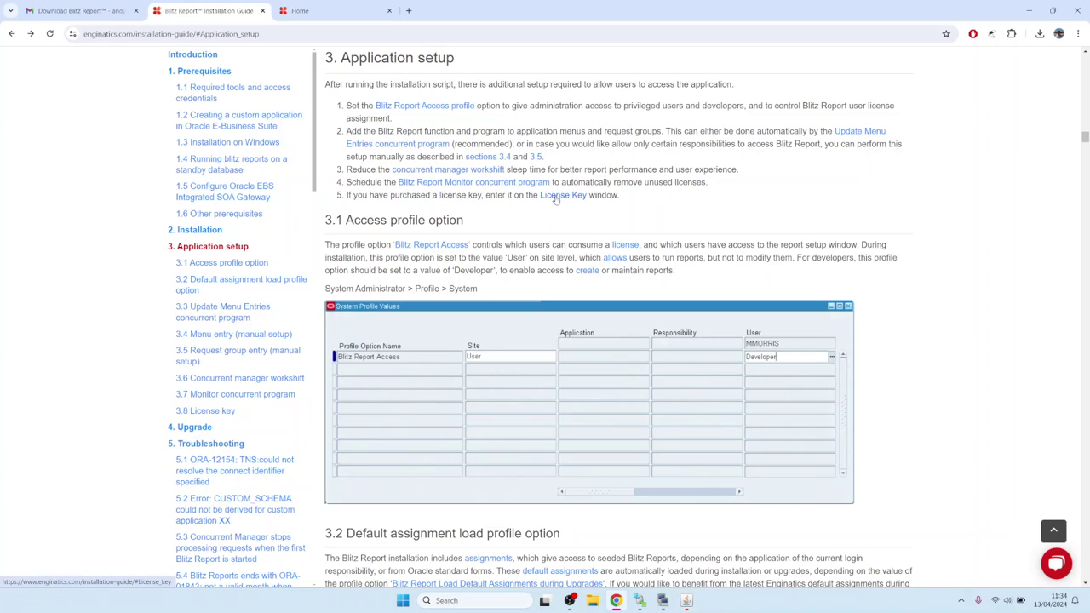
pyautogui.click(556, 196)
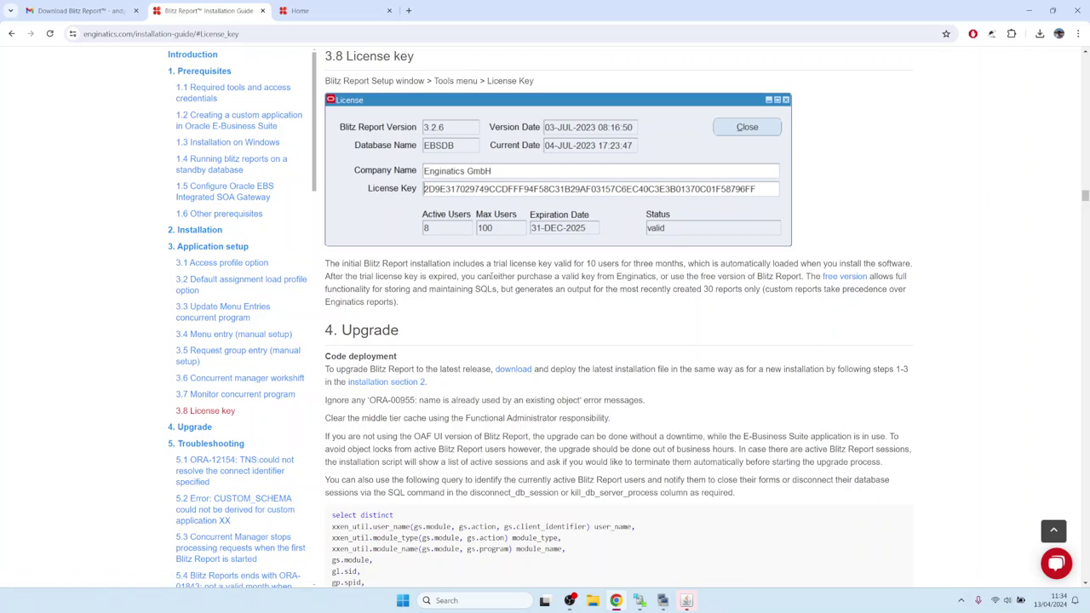
pyautogui.click(686, 601)
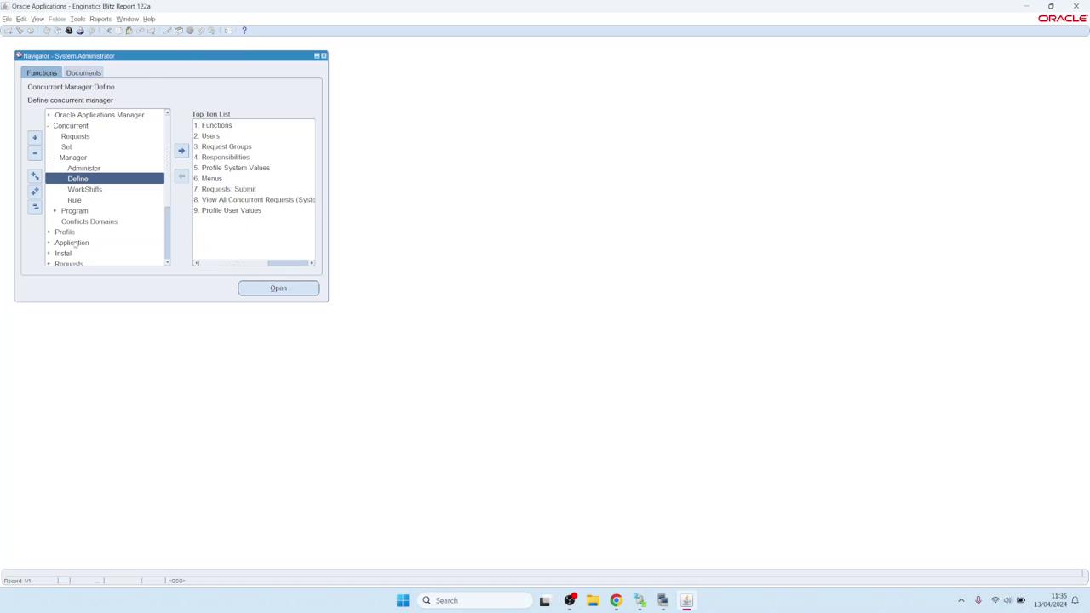
# Switch responsibility, filter Blitz reports by FND, and run FND Applications
pyautogui.hotkey('alt', 'f')
pyautogui.press('o')
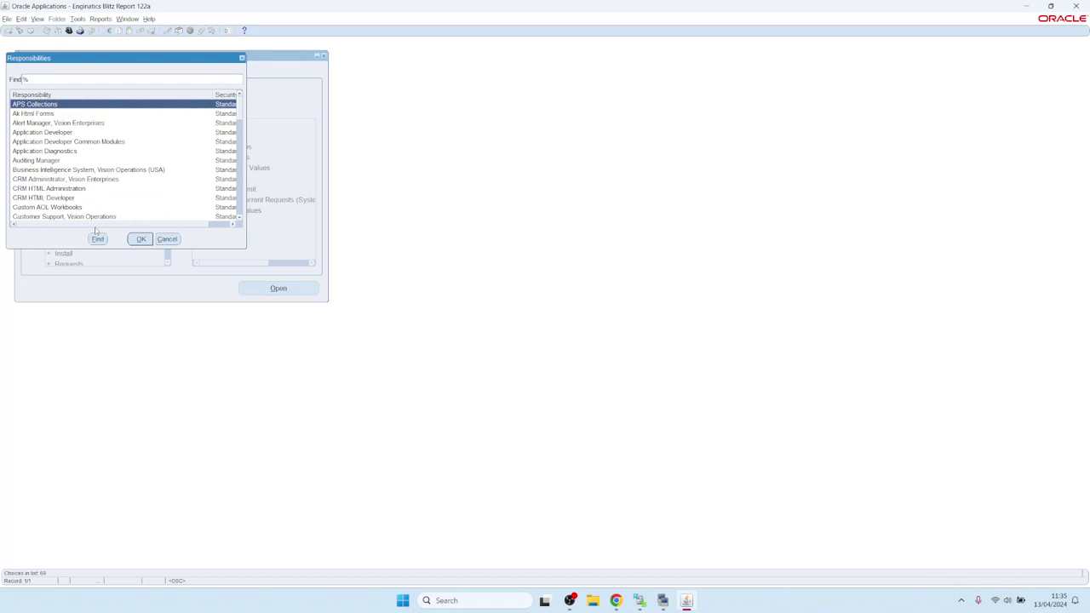
pyautogui.write('ap')
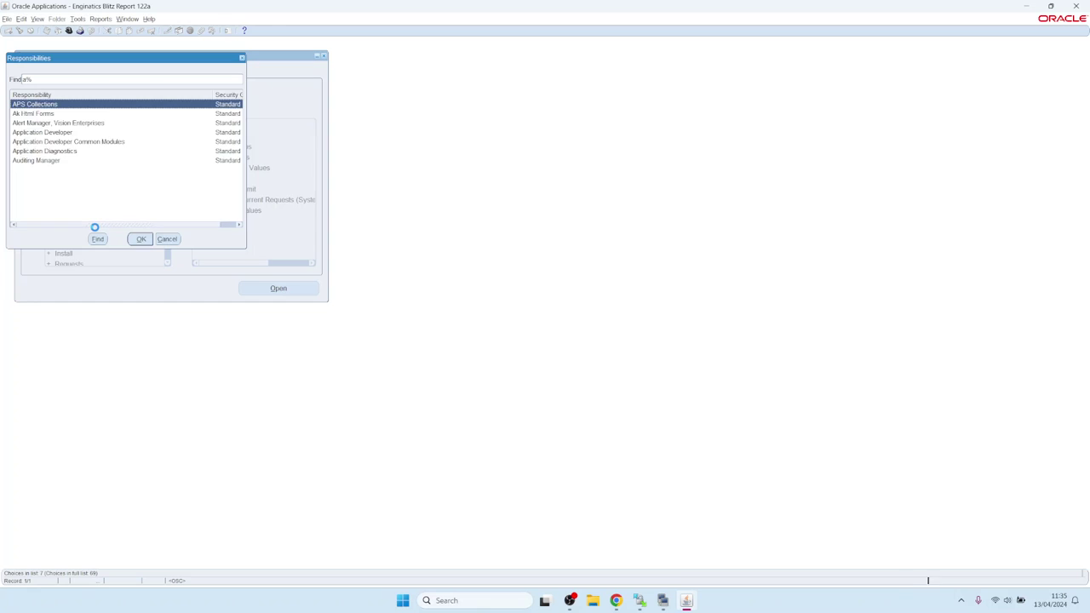
pyautogui.press('BackSpace')
pyautogui.press('BackSpace')
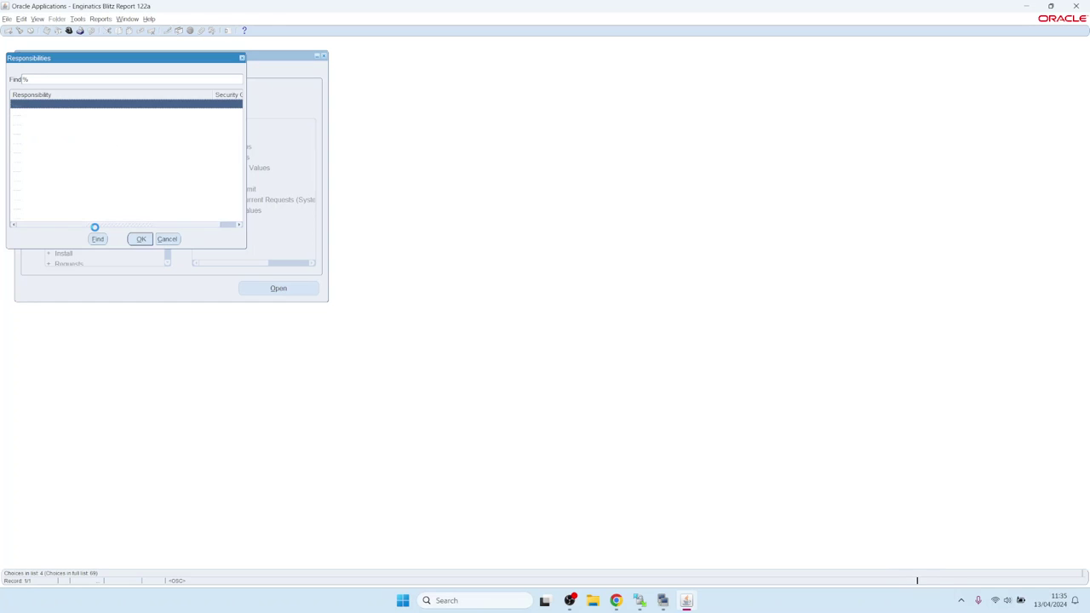
pyautogui.press('Escape')
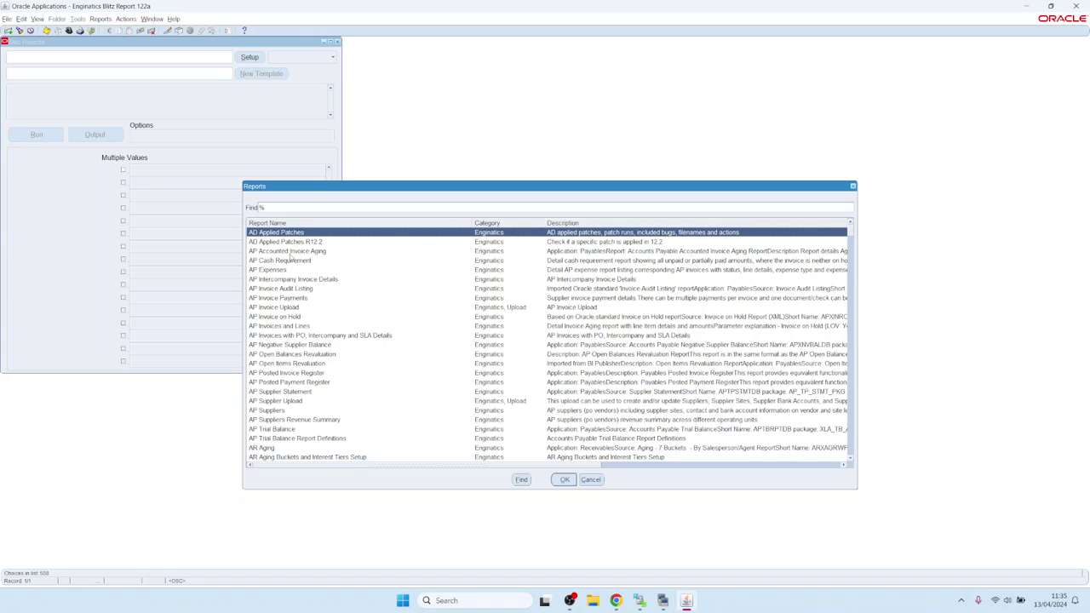
pyautogui.write('FND')
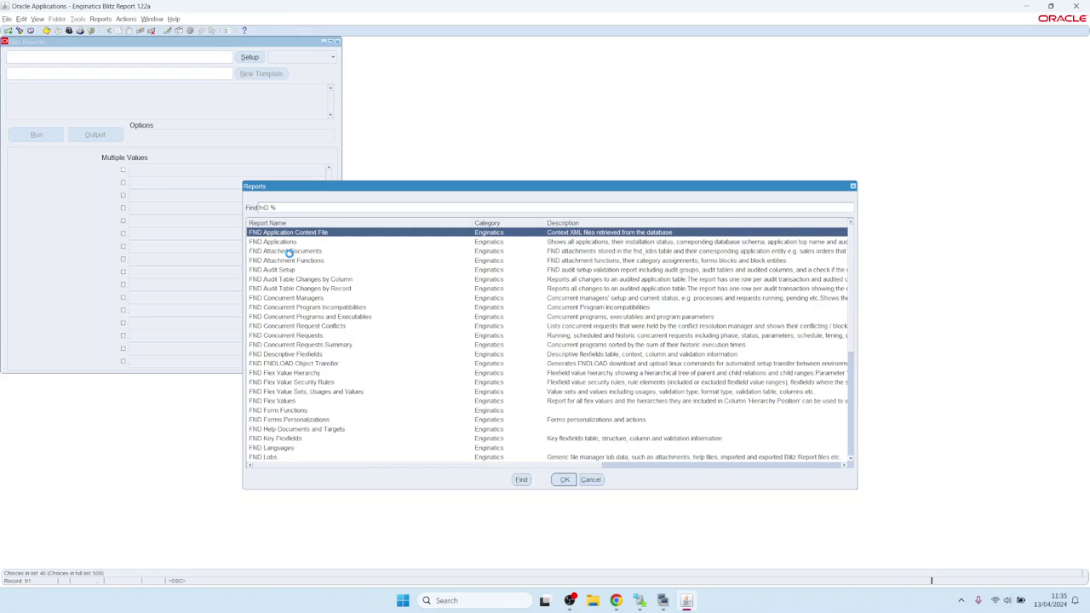
pyautogui.doubleClick(290, 255)
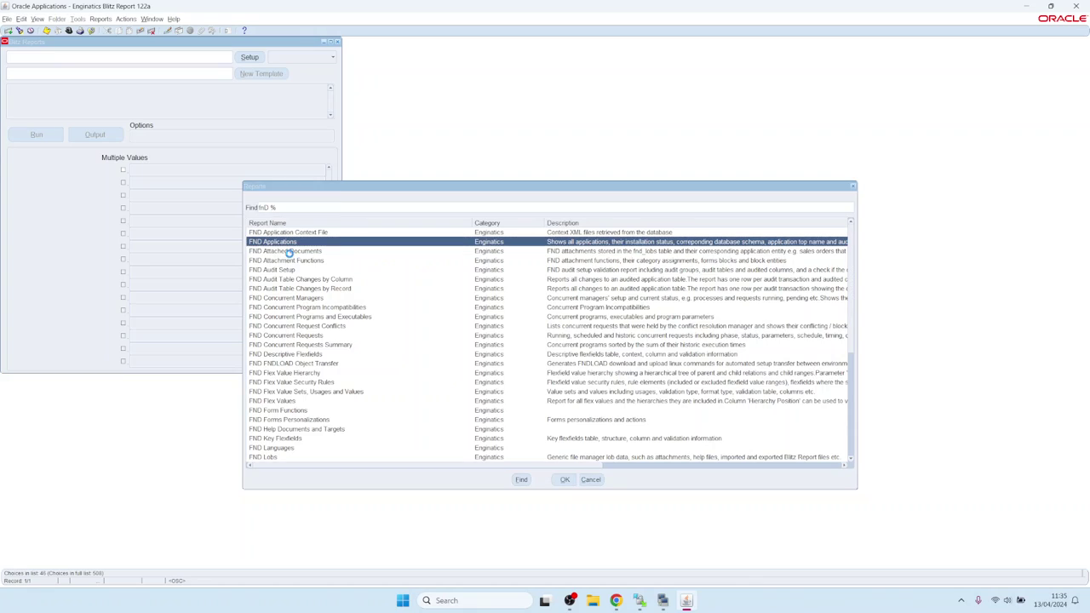
pyautogui.click(38, 134)
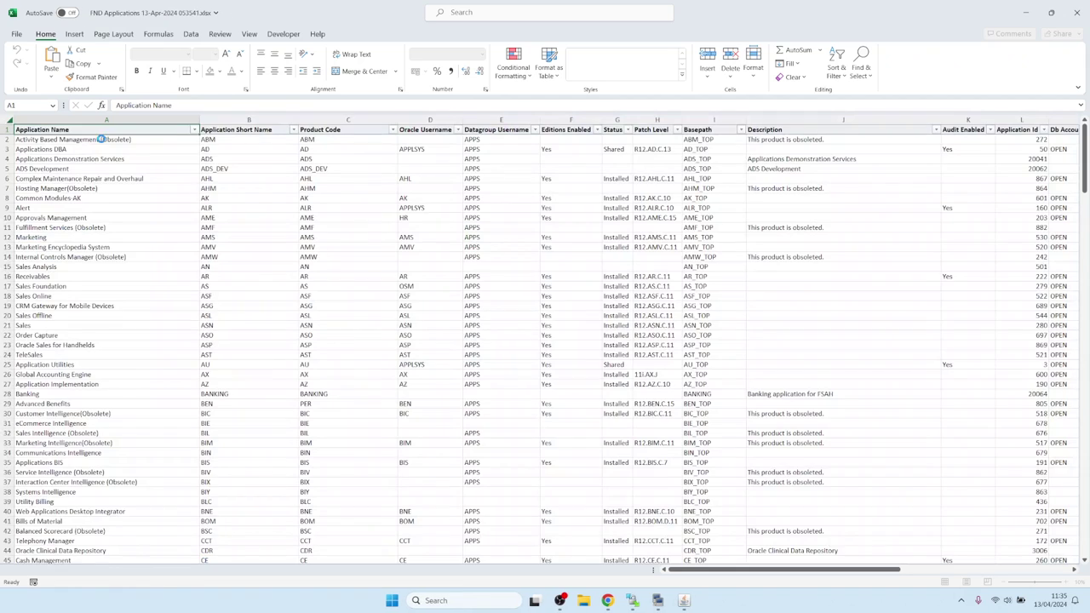
# Review the FND Applications workbook in Excel, close it, and return to the Blitz Reports form
pyautogui.click(353, 315)
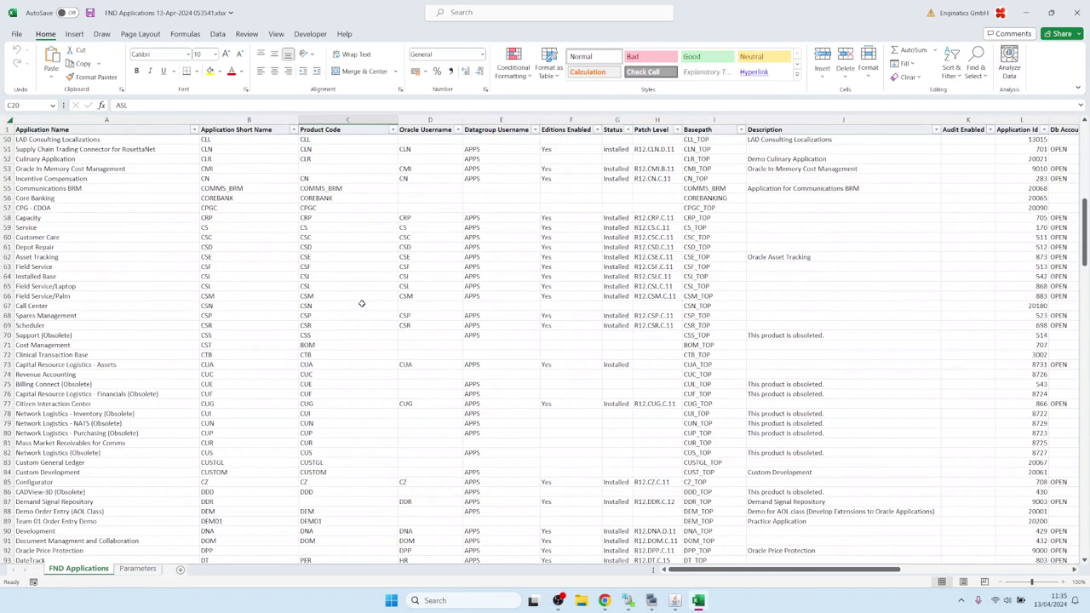
pyautogui.click(1076, 17)
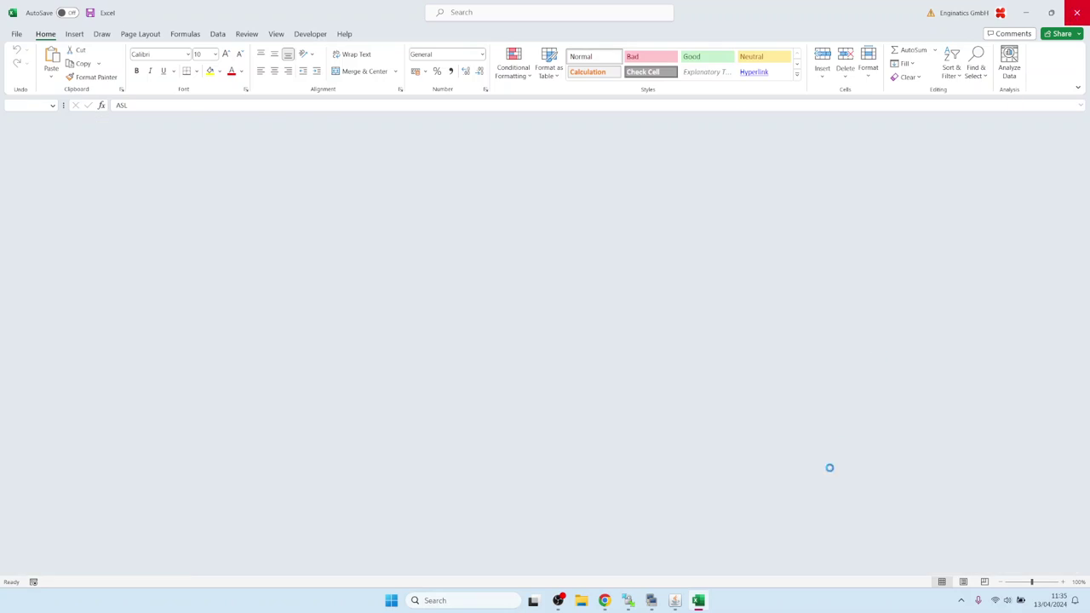
pyautogui.click(684, 600)
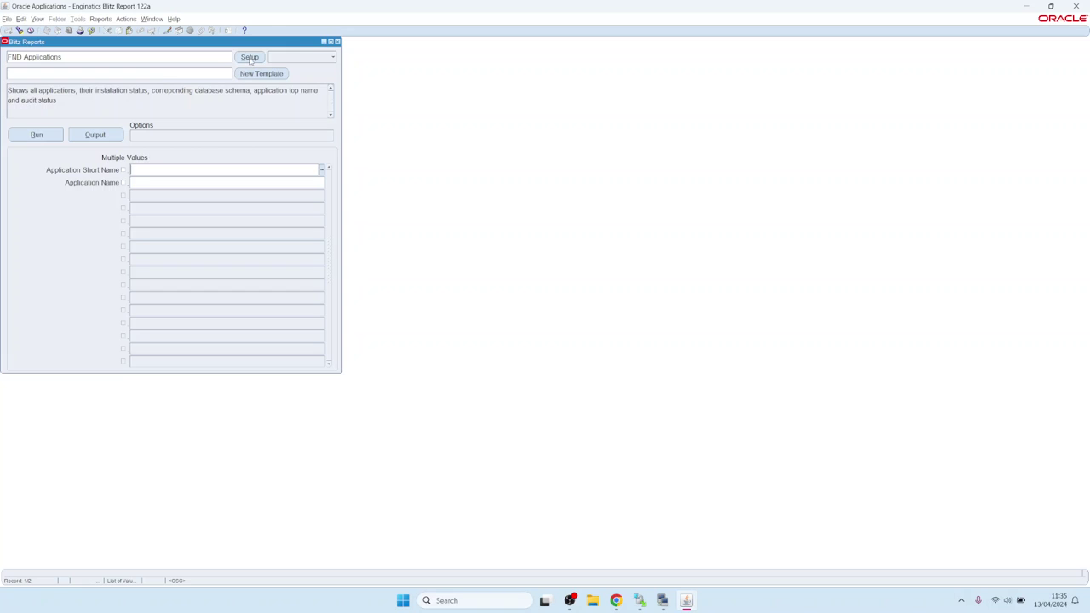
# Open the FND Applications report setup and try running it from there
pyautogui.click(249, 57)
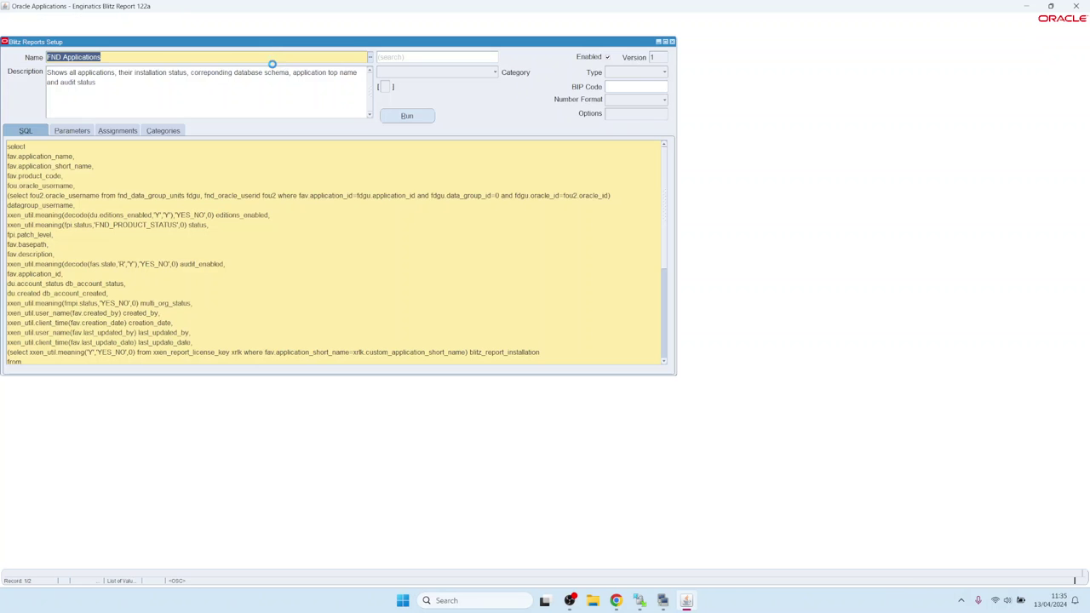
pyautogui.click(395, 119)
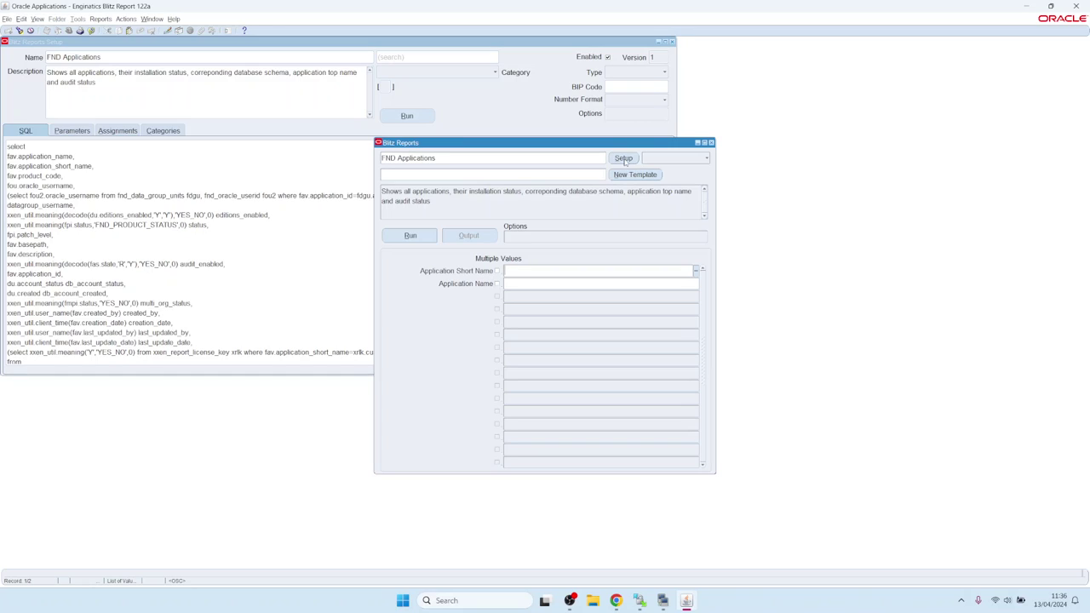
pyautogui.click(624, 160)
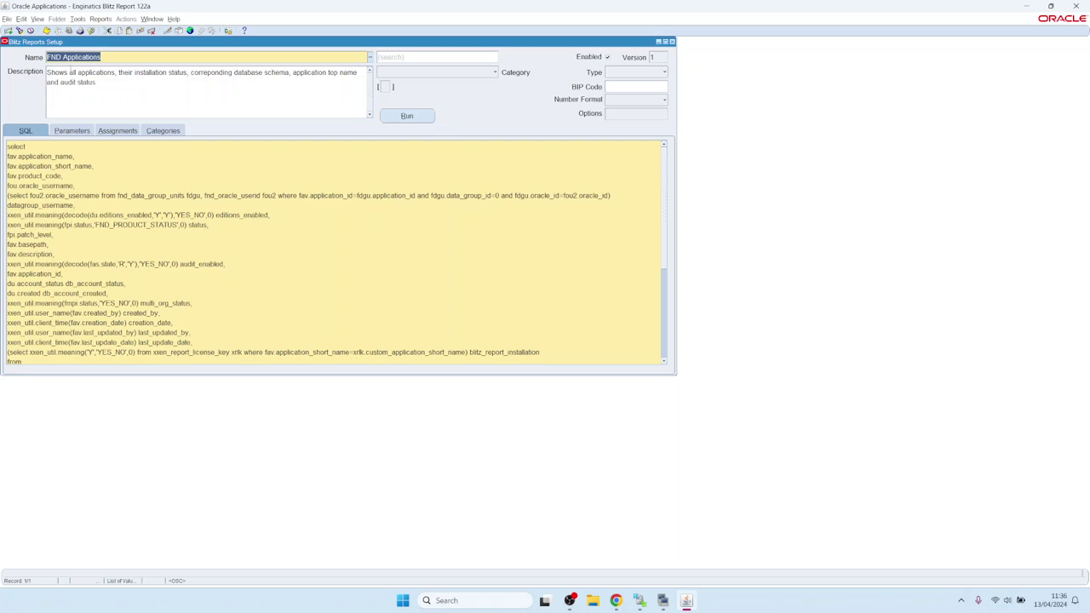
# Check the license key details: 10 users, valid until 31.07.2024
pyautogui.click(78, 19)
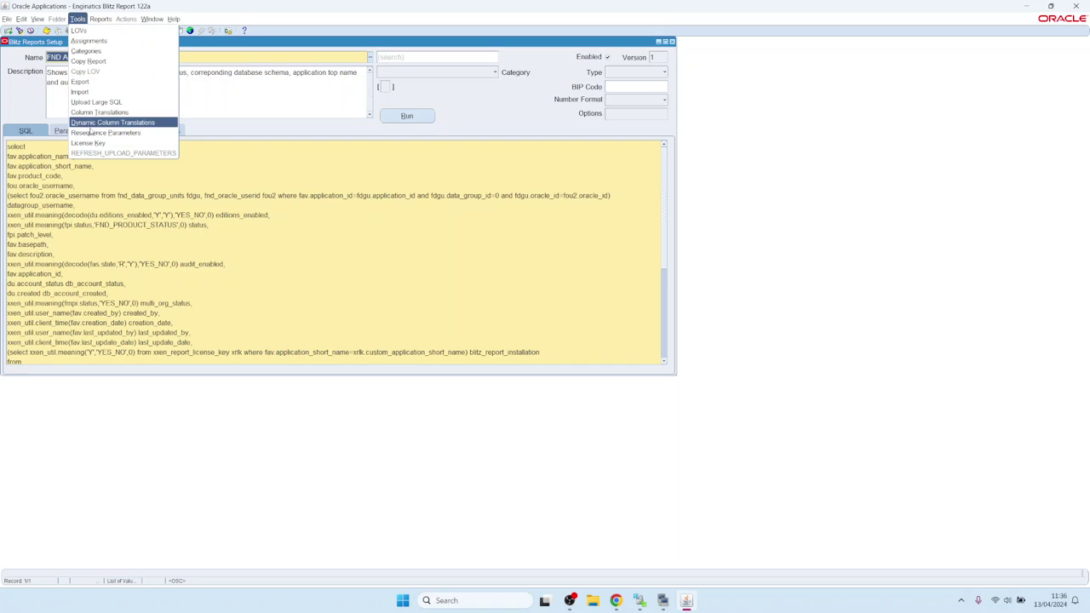
pyautogui.click(88, 143)
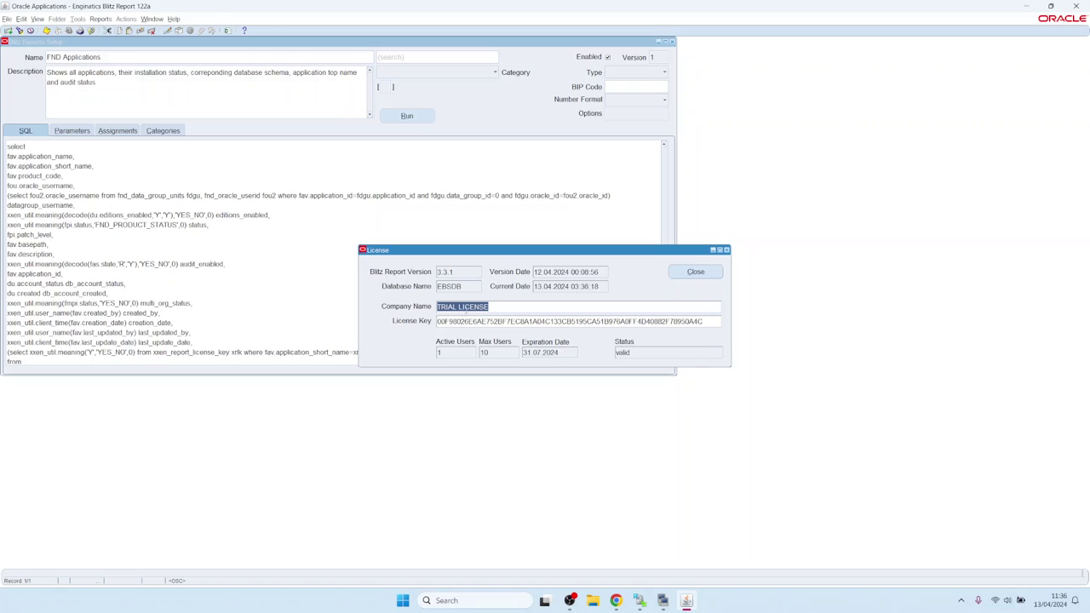
pyautogui.click(465, 308)
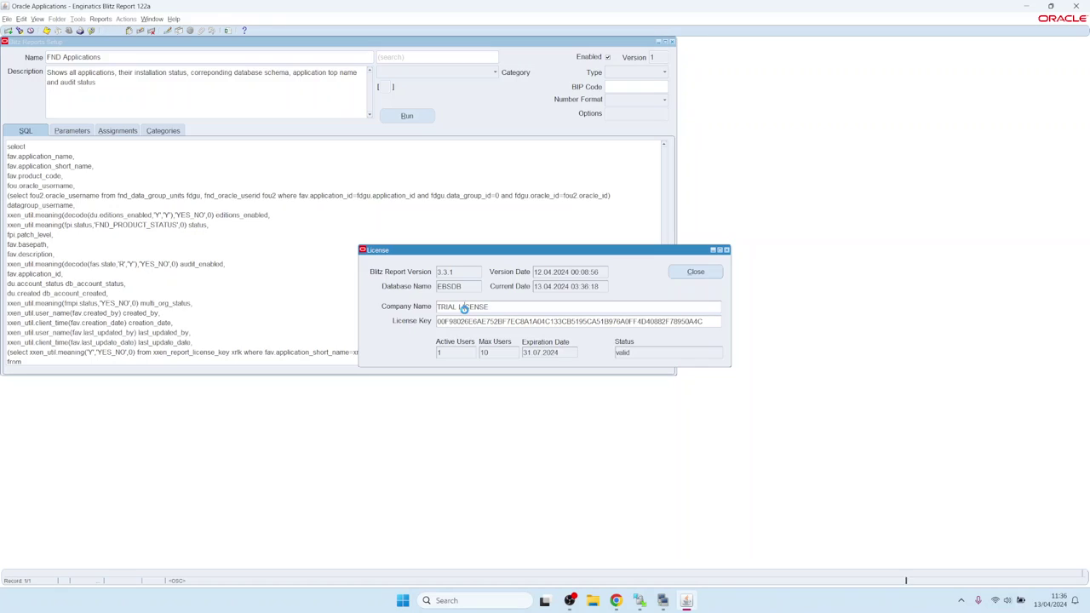
pyautogui.click(501, 352)
pyautogui.press('Tab')
pyautogui.click(698, 273)
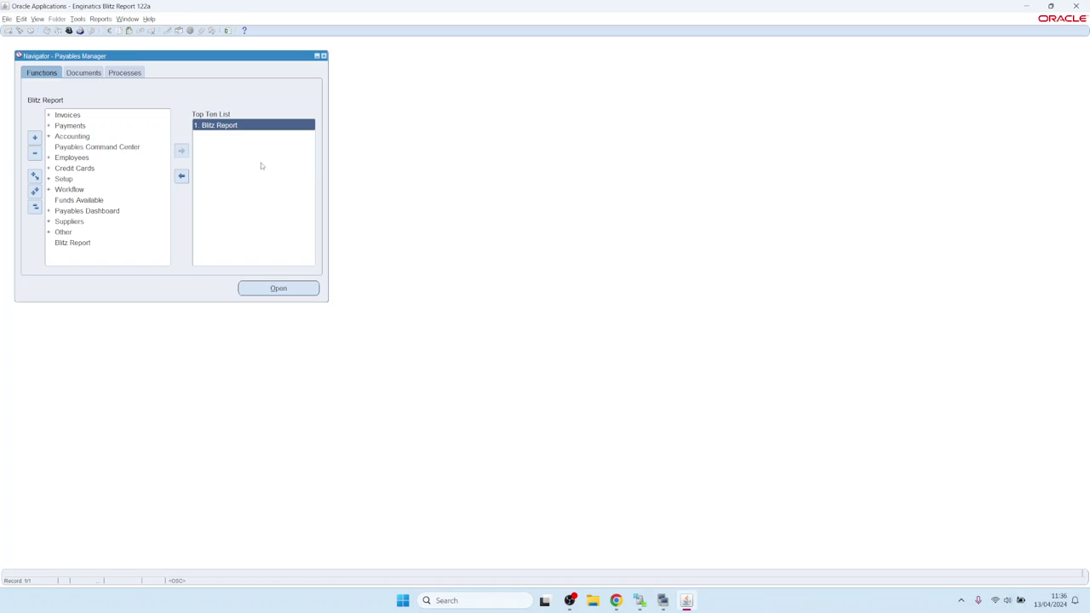
# Open Blitz Report under Payables Manager, filter to the Upload category, and choose AP Invoice Upload
pyautogui.doubleClick(223, 126)
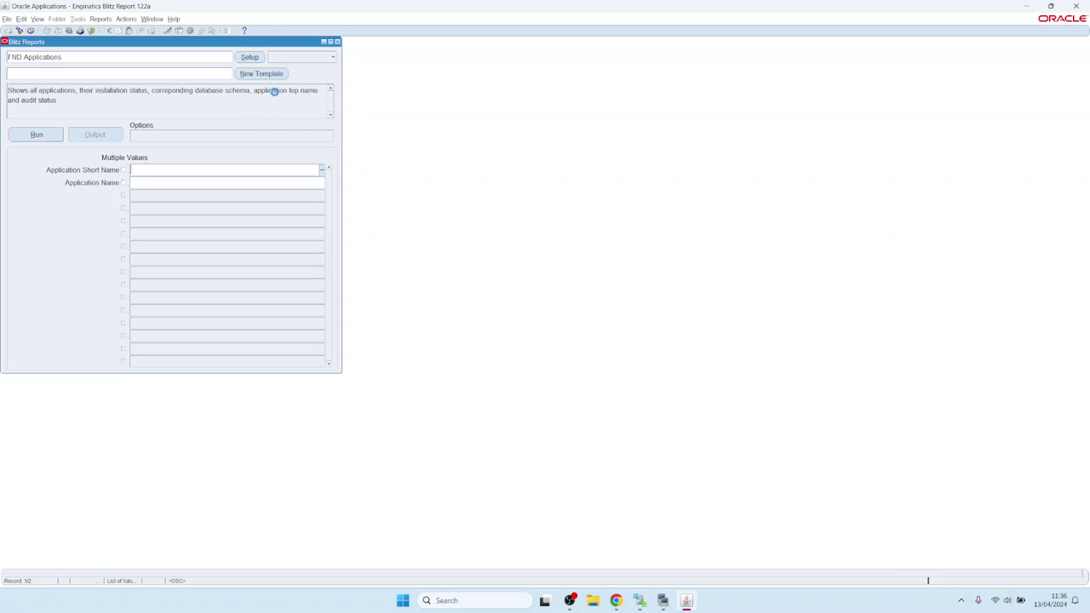
pyautogui.click(305, 57)
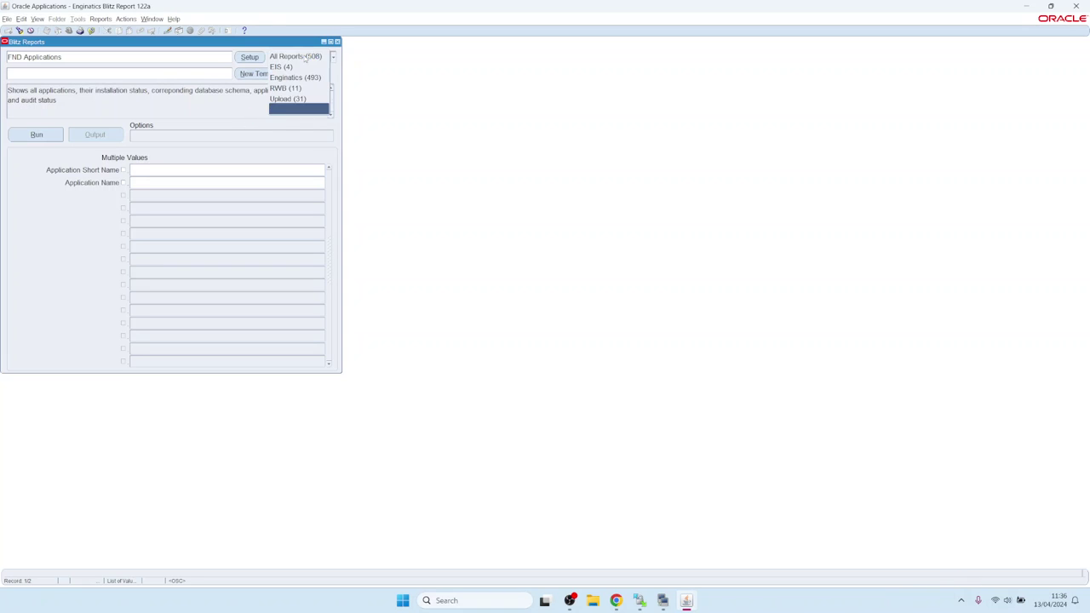
pyautogui.click(300, 99)
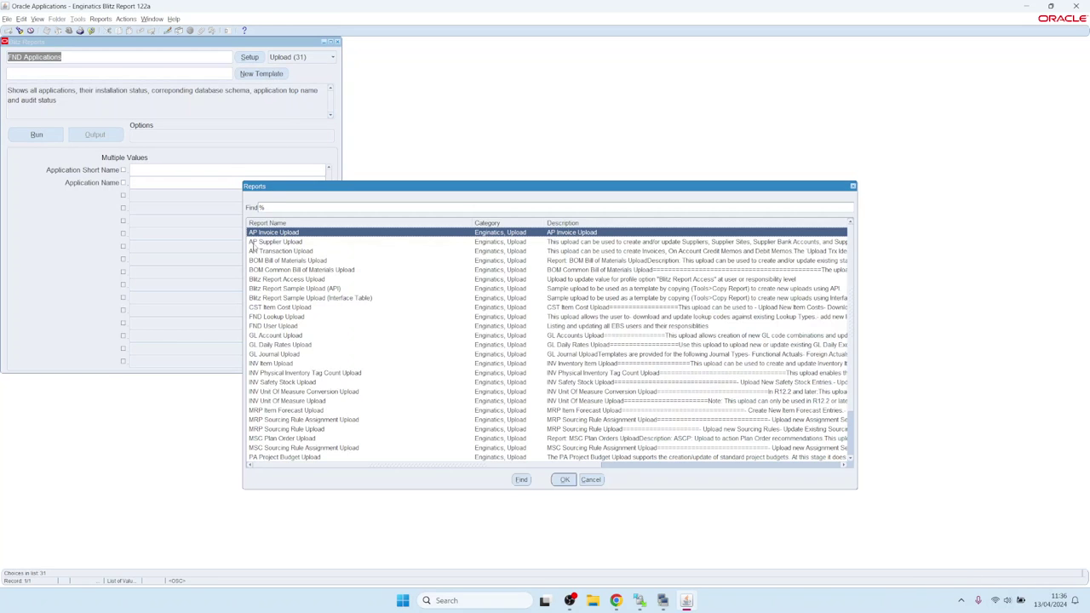
pyautogui.doubleClick(273, 231)
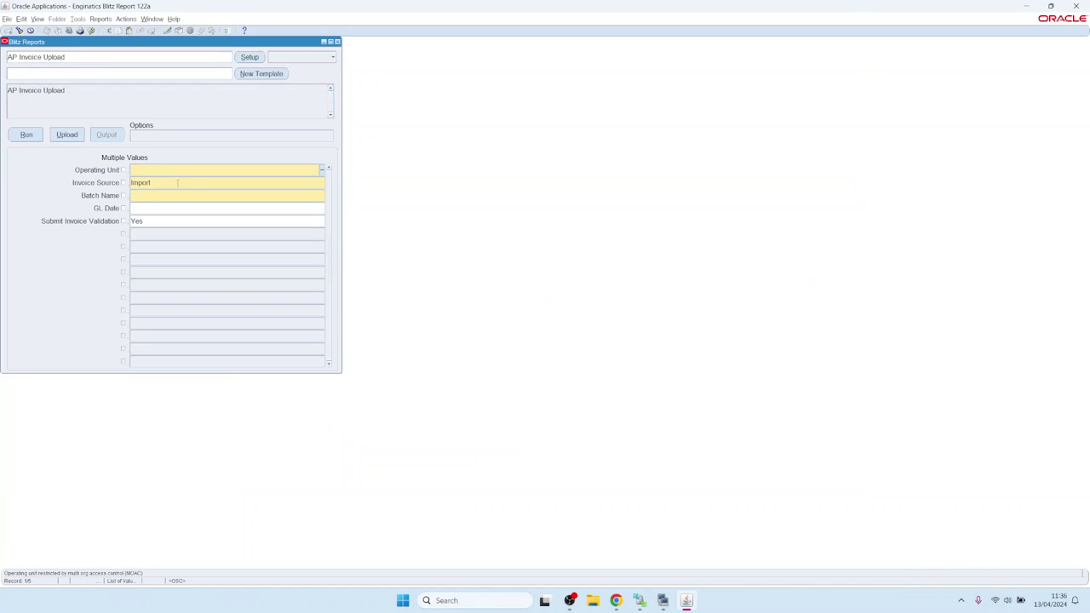
# Set Operating Unit to Vision Operations and Batch Name to 'test'
pyautogui.click(146, 195)
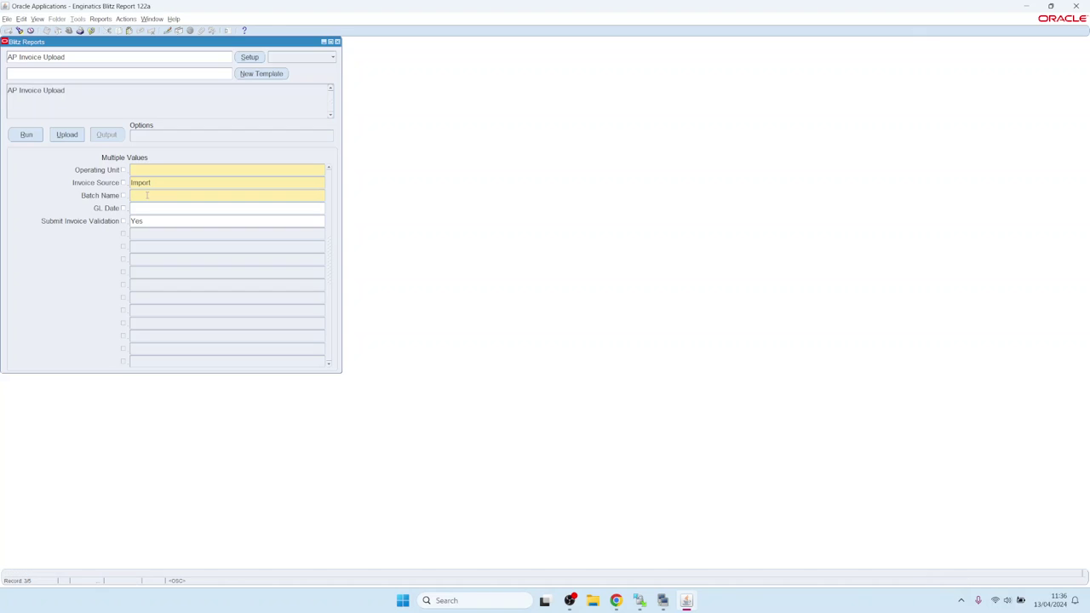
pyautogui.click(155, 168)
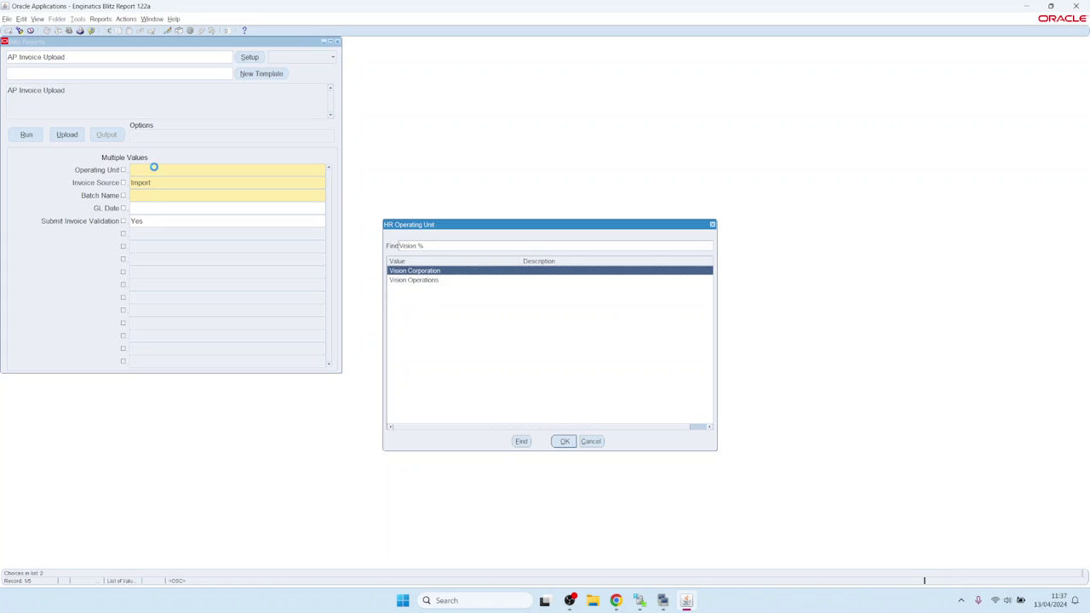
pyautogui.press('Down')
pyautogui.click(155, 168)
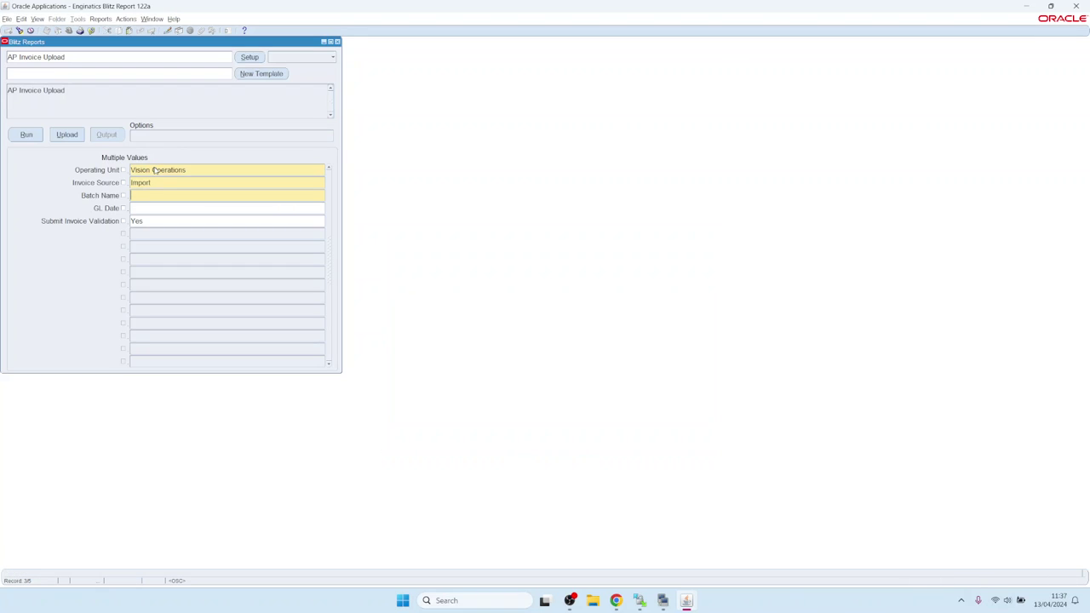
pyautogui.write('test')
pyautogui.press('Tab')
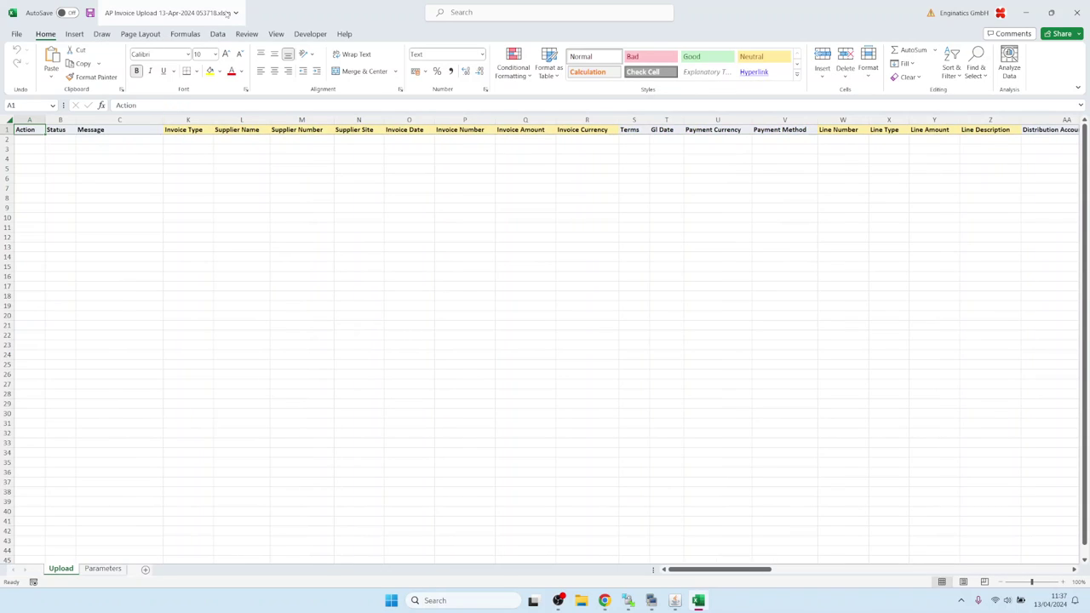
# Choose Interest as the invoice type in cell K2
pyautogui.click(180, 142)
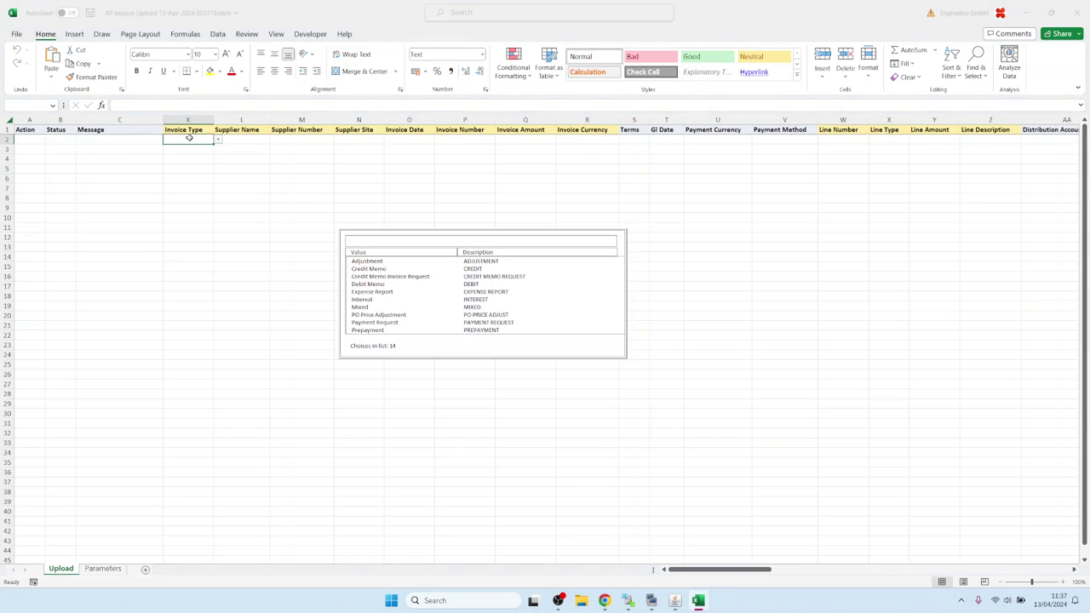
pyautogui.press('Down')
pyautogui.press('Down')
pyautogui.press('Down')
pyautogui.press('Down')
pyautogui.press('Down')
pyautogui.press('Down')
pyautogui.press('Down')
pyautogui.press('Down')
pyautogui.press('Up')
pyautogui.press('Up')
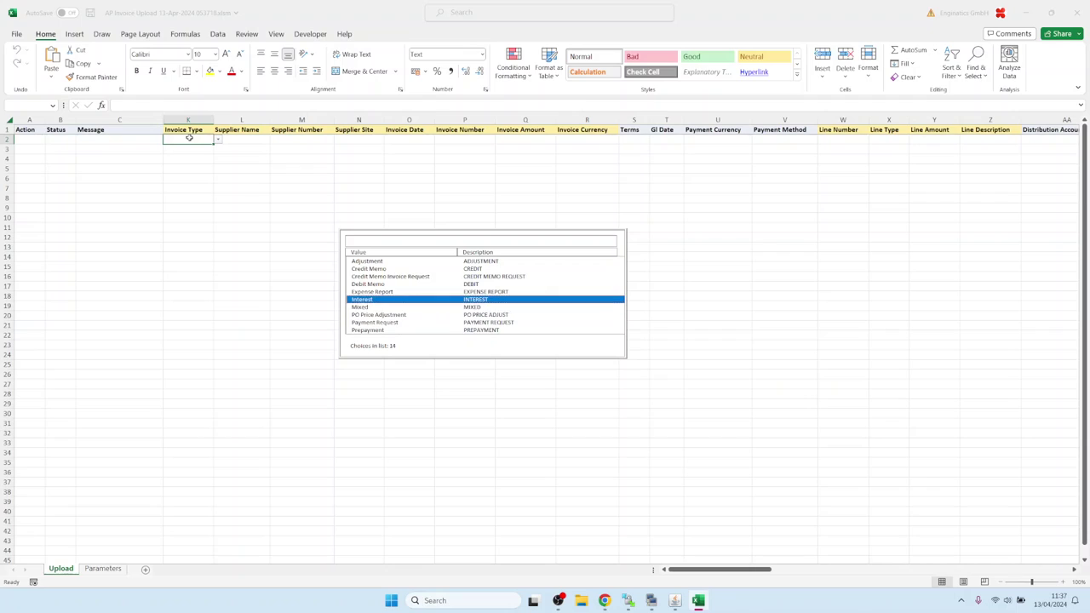
pyautogui.press('Return')
# Search and pick a supplier in L2 so its details auto-fill, then return to Oracle
pyautogui.write('a')
pyautogui.press('Tab')
pyautogui.write('a')
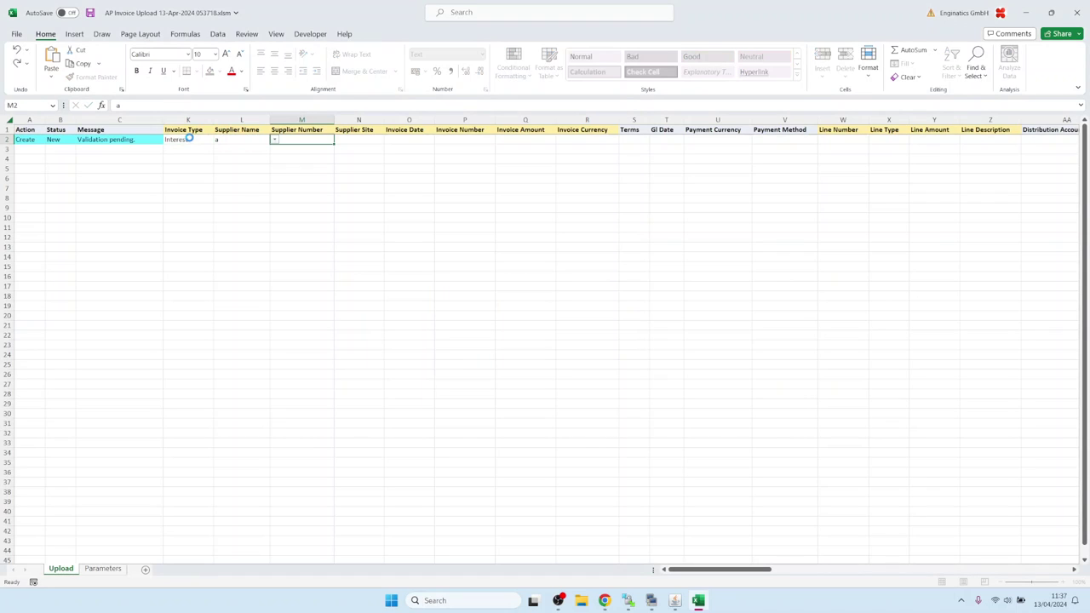
pyautogui.press('Return')
pyautogui.press('Down')
pyautogui.press('Down')
pyautogui.press('Escape')
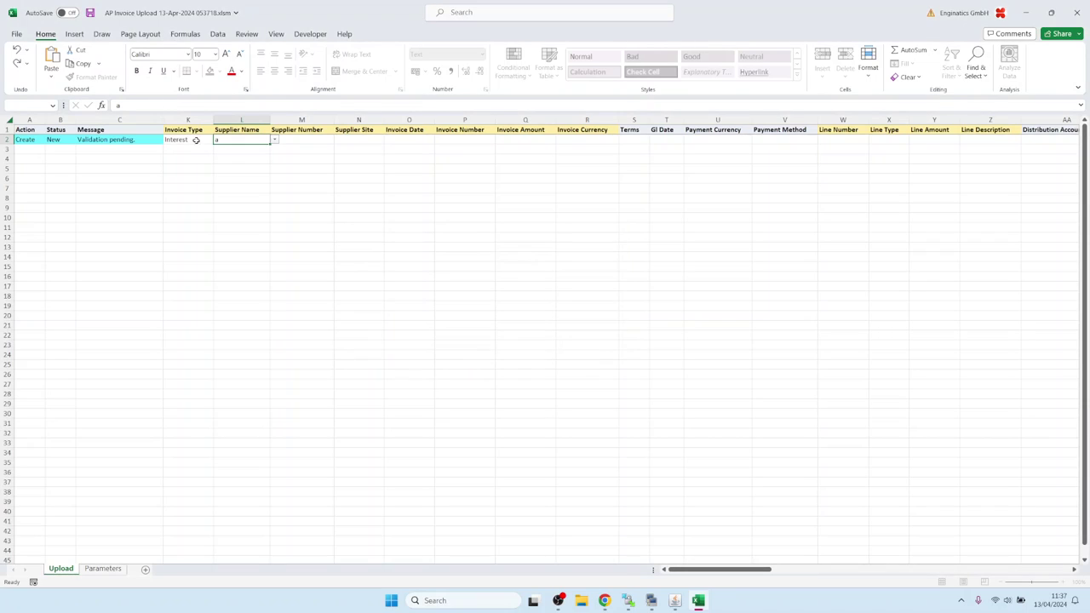
pyautogui.press('Tab')
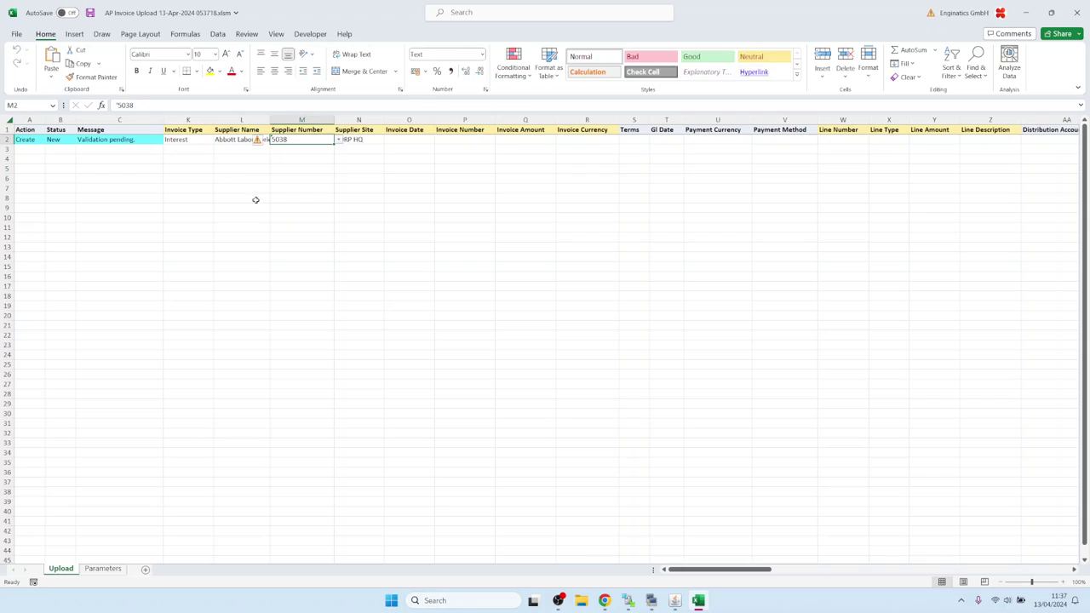
pyautogui.click(675, 601)
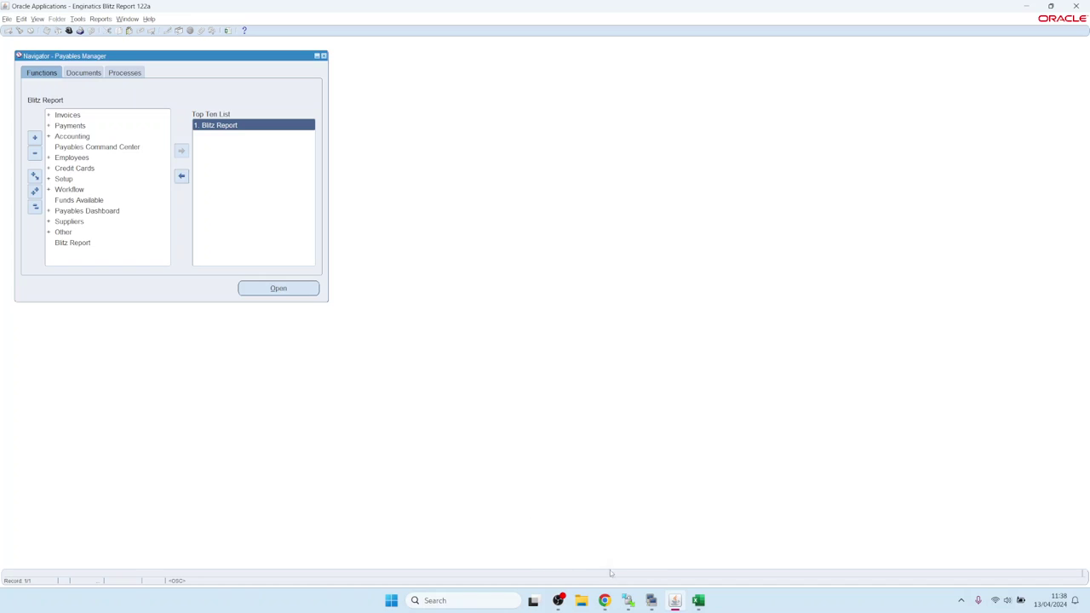
# Run ls -ltr in the SSH terminal and highlight blitz_report_install_logs_2024-04-13_052654.zip
pyautogui.moveTo(652, 602)
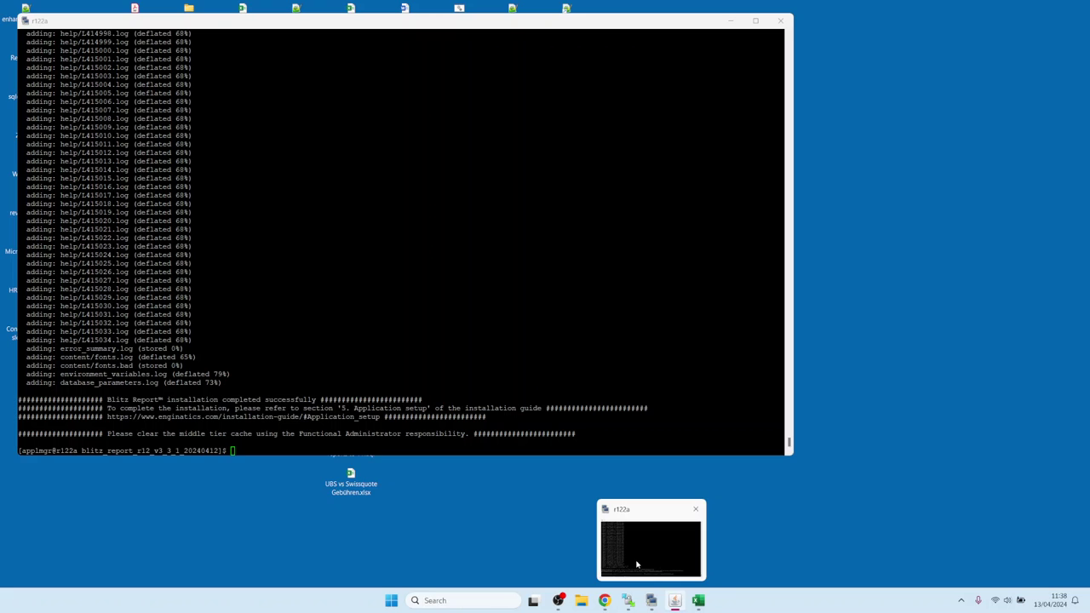
pyautogui.click(639, 562)
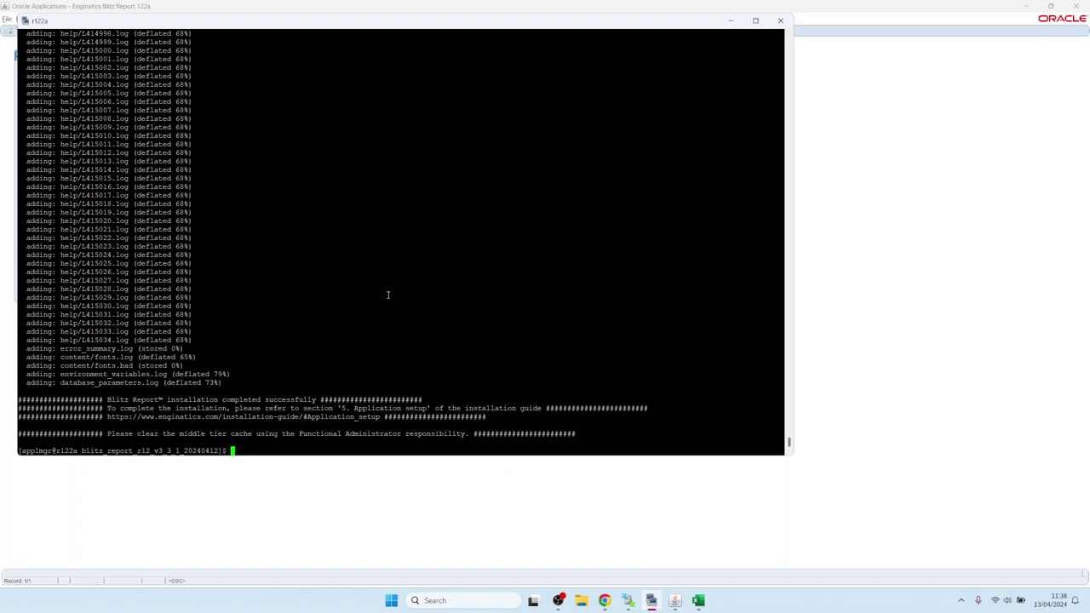
pyautogui.write('ls --ltr')
pyautogui.press('Return')
pyautogui.press('Up')
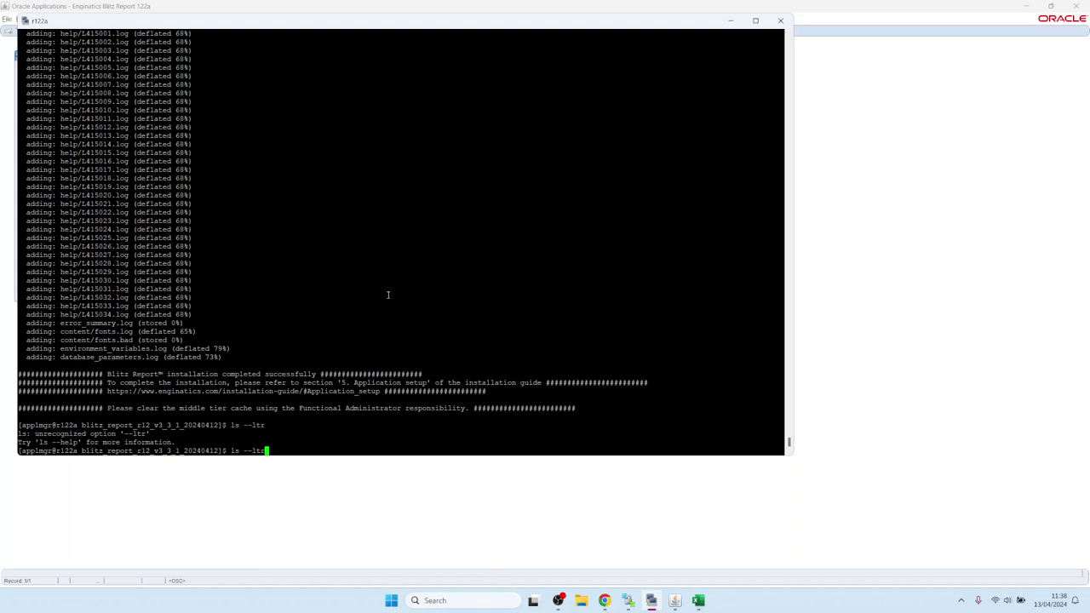
pyautogui.press('Left')
pyautogui.press('Left')
pyautogui.press('Left')
pyautogui.press('BackSpace')
pyautogui.press('Return')
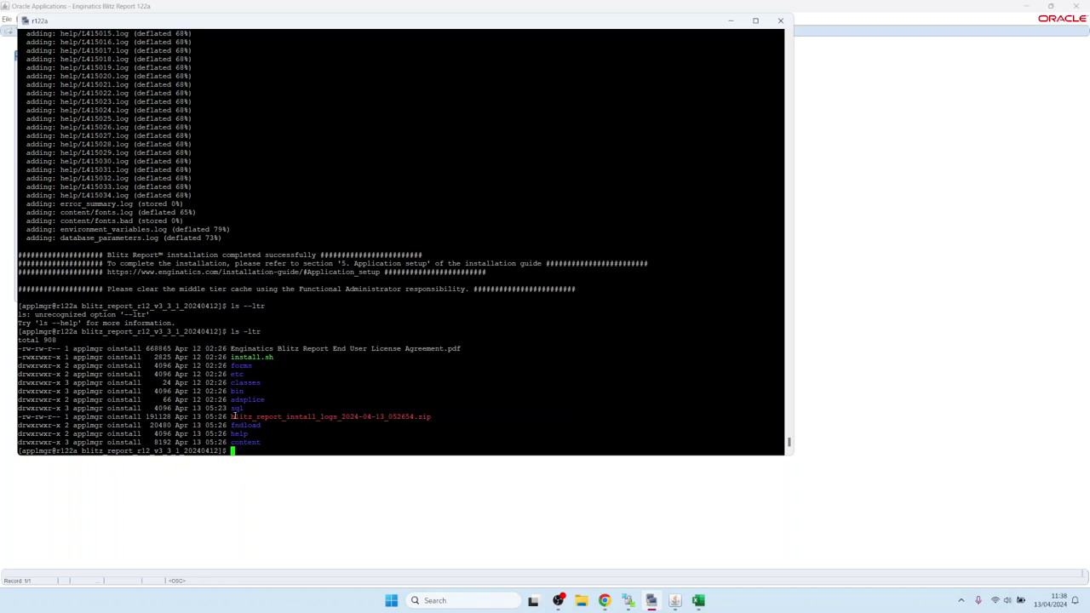
pyautogui.moveTo(231, 417); pyautogui.dragTo(430, 415)
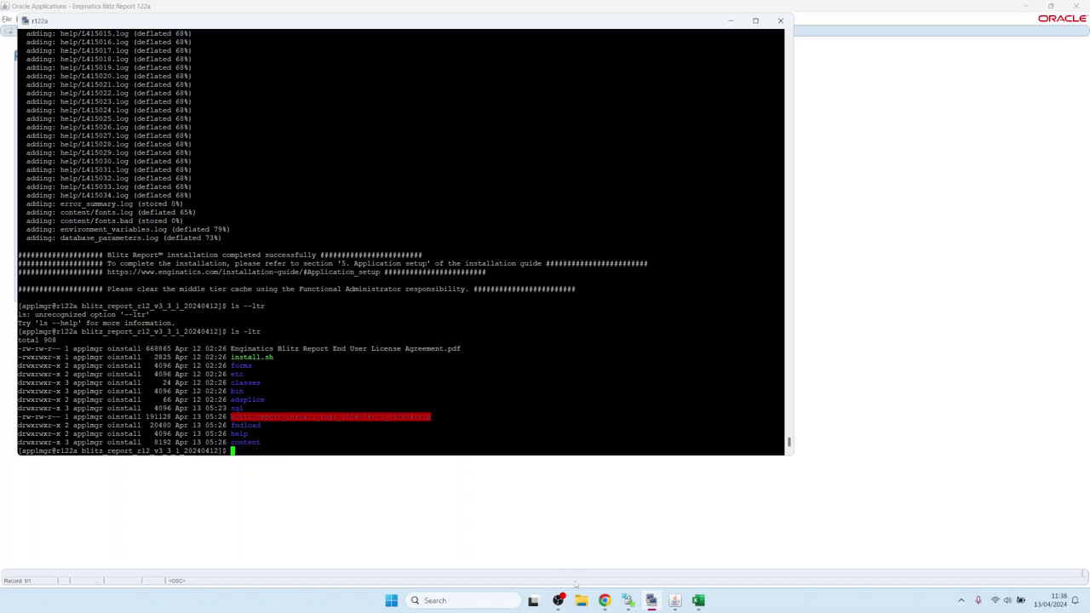
pyautogui.click(627, 601)
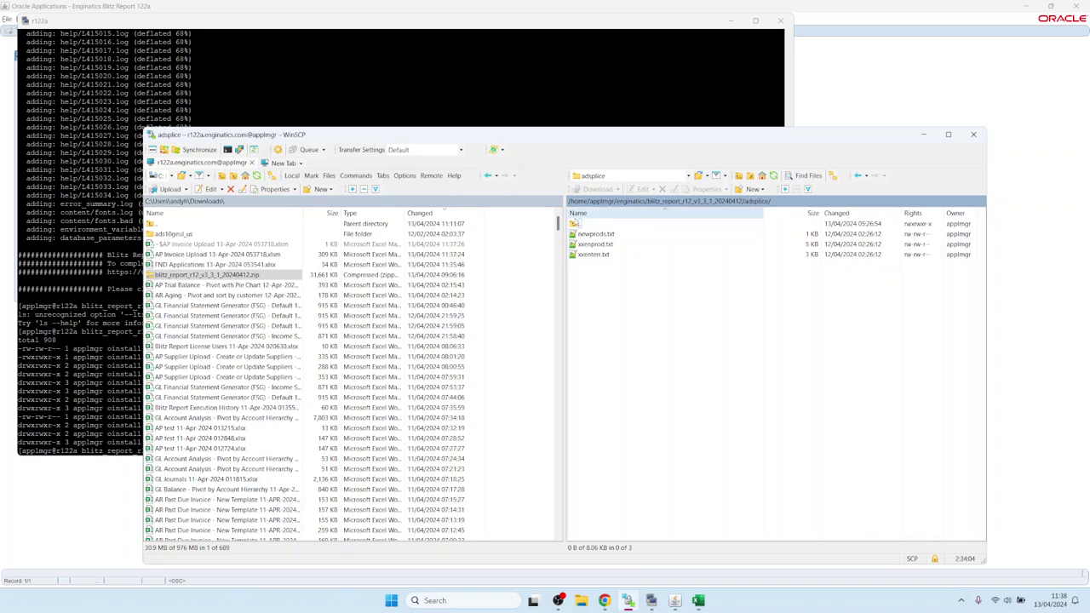
# In WinSCP's remote panel, go up to the parent install folder, refresh, and select the install logs zip
pyautogui.doubleClick(584, 224)
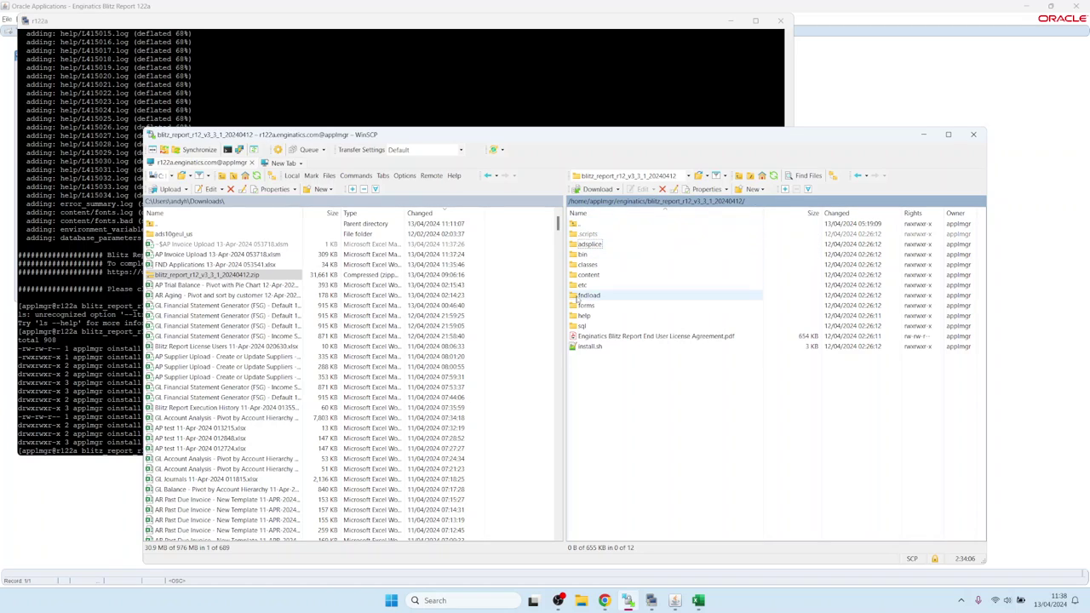
pyautogui.click(773, 175)
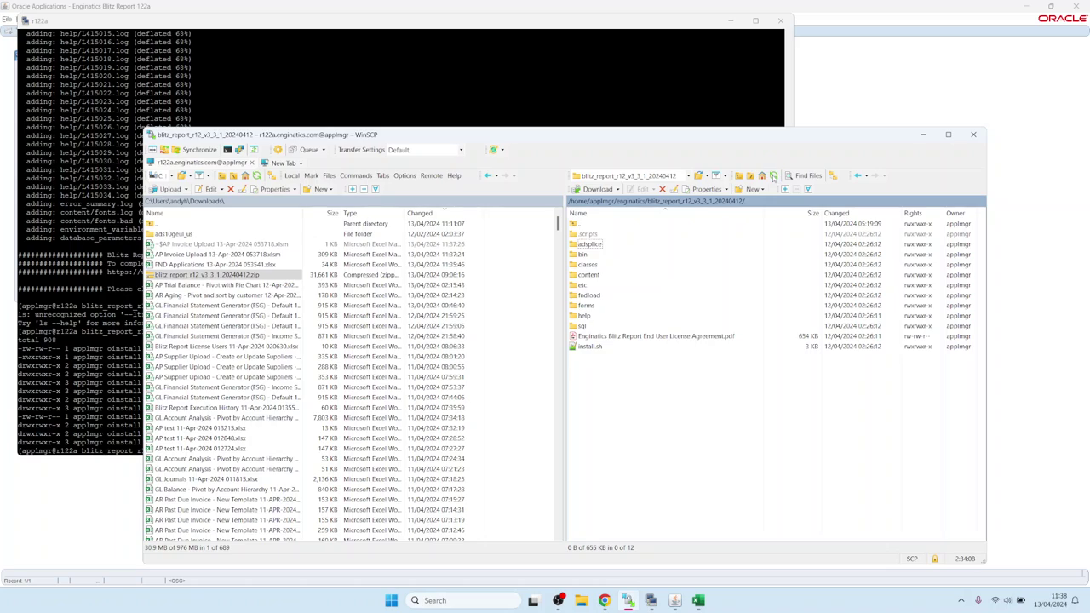
pyautogui.click(631, 339)
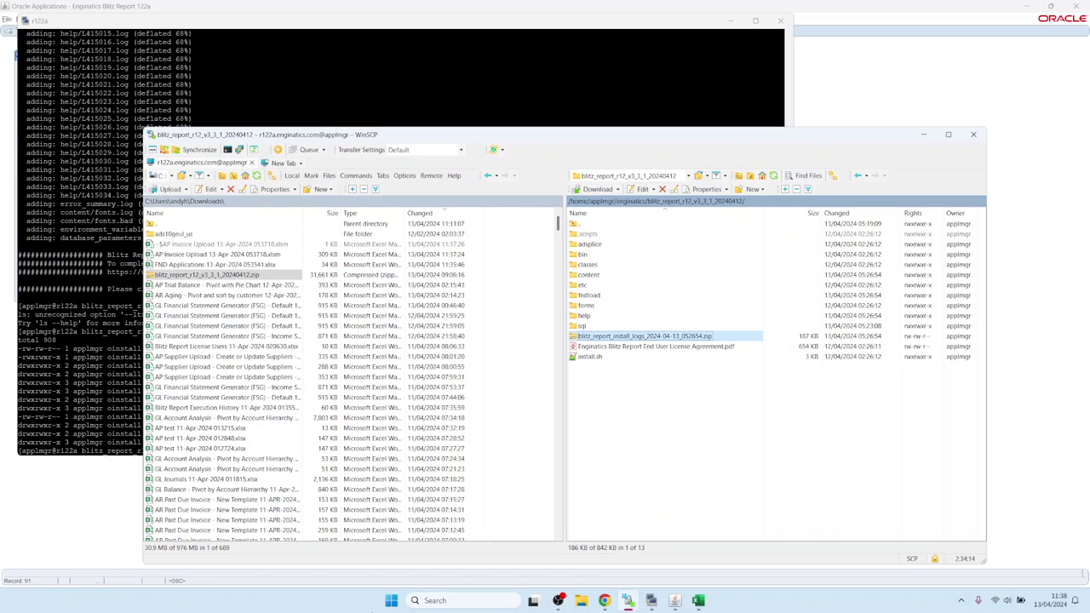
# Show the installation guide's section 3.8 License key in Chrome and reload it
pyautogui.click(604, 601)
pyautogui.click(209, 11)
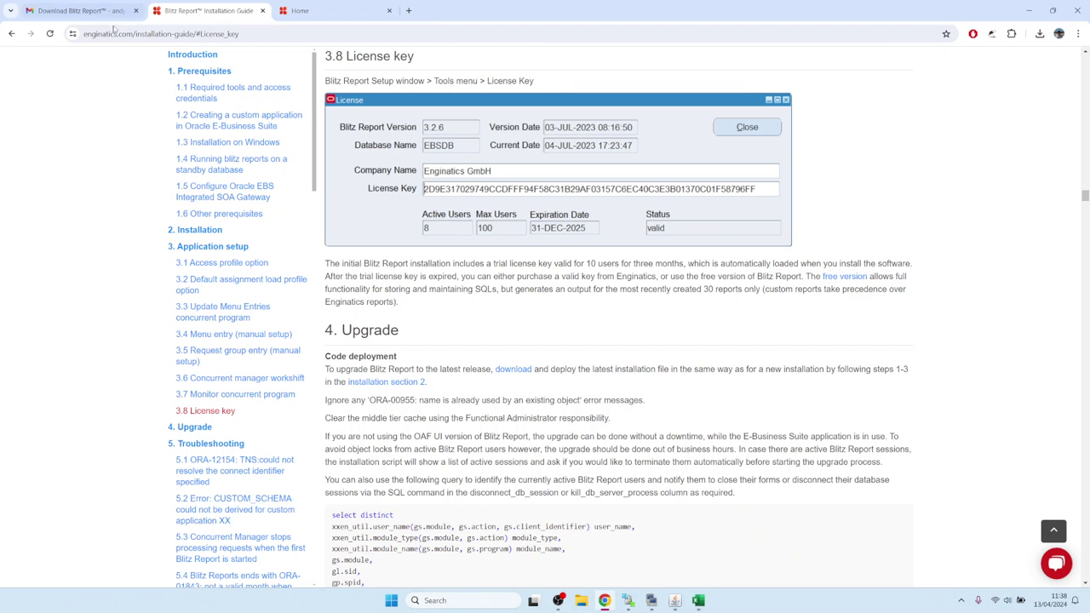
pyautogui.click(1056, 563)
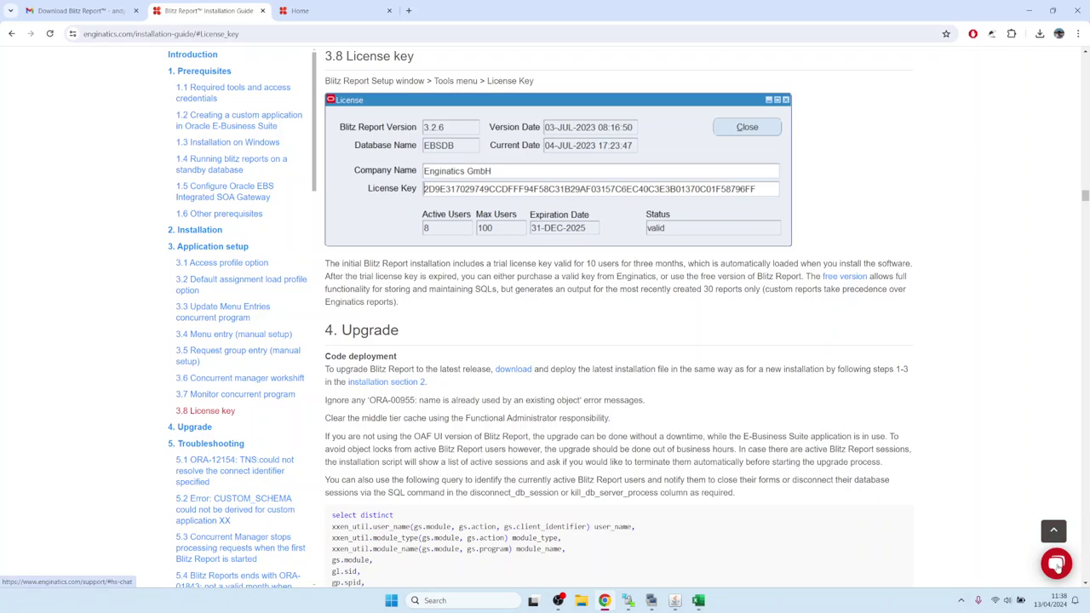